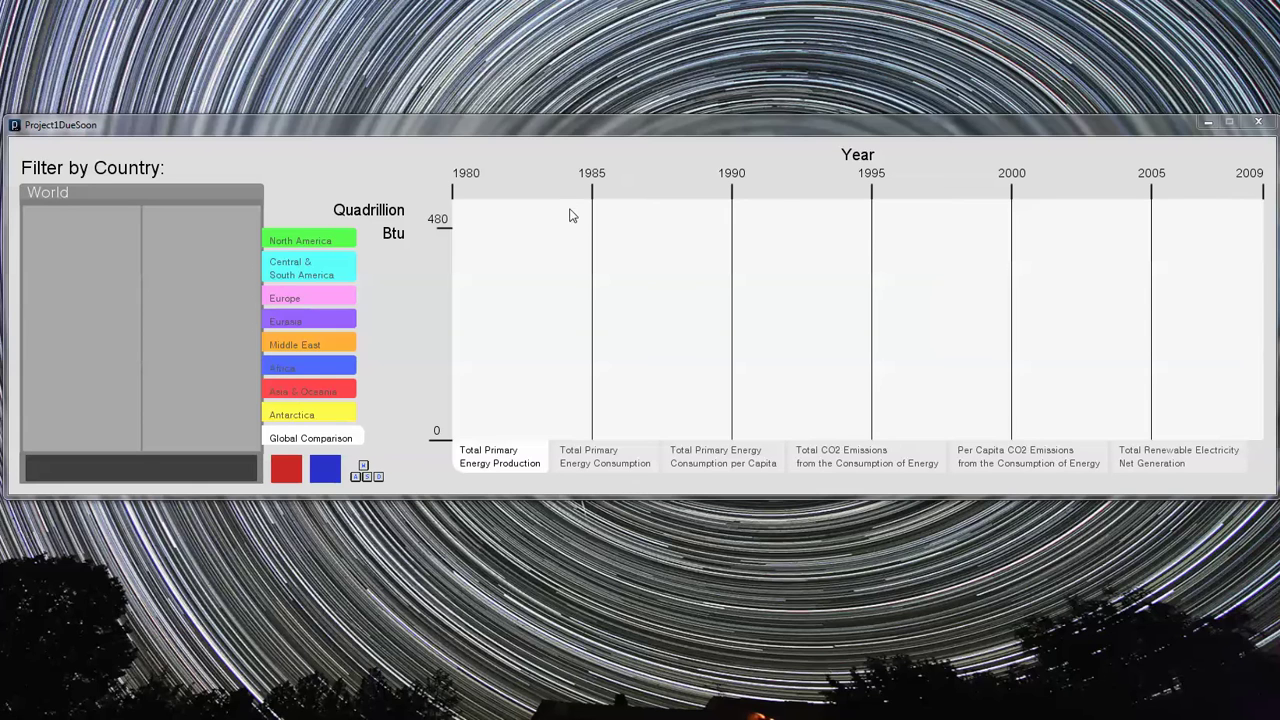
Step: Cycle through the consumption, per-capita, CO2, per-capita CO2 and renewables tabs, ending on Total Primary Energy Consumption
{"action": "left_click", "coordinate": [610, 462]}
{"action": "left_click", "coordinate": [752, 463]}
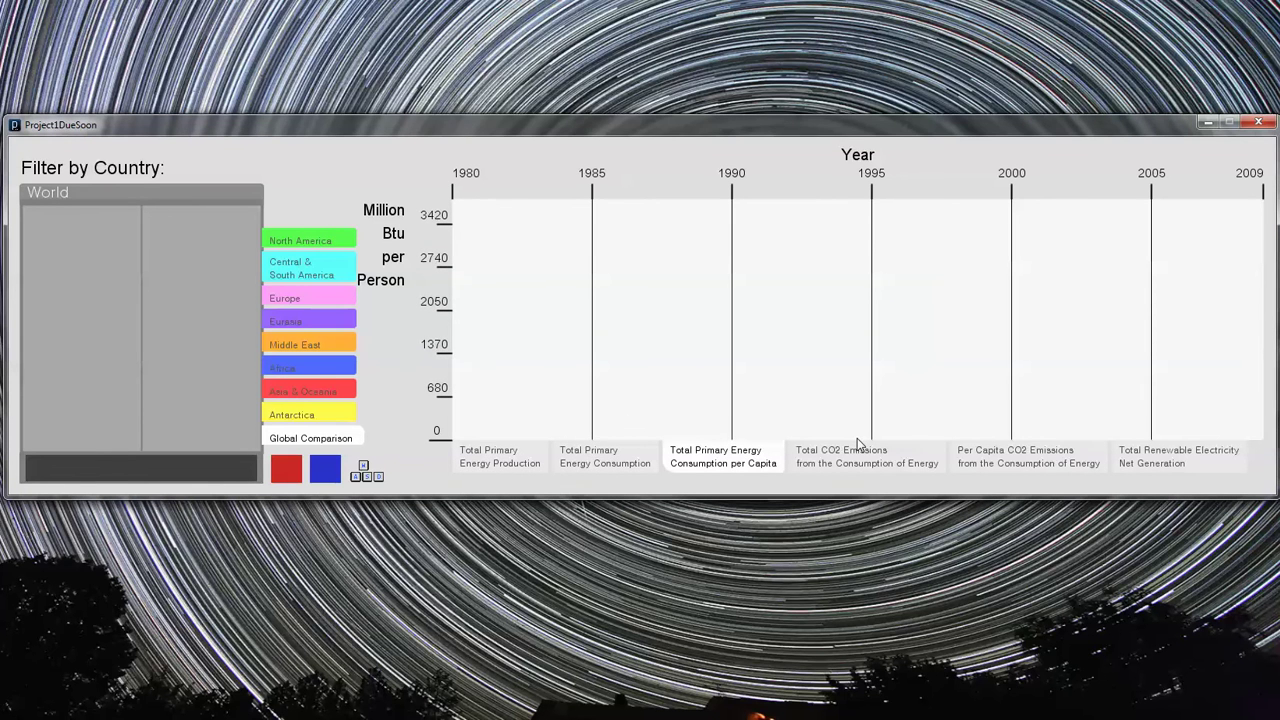
{"action": "left_click", "coordinate": [897, 457]}
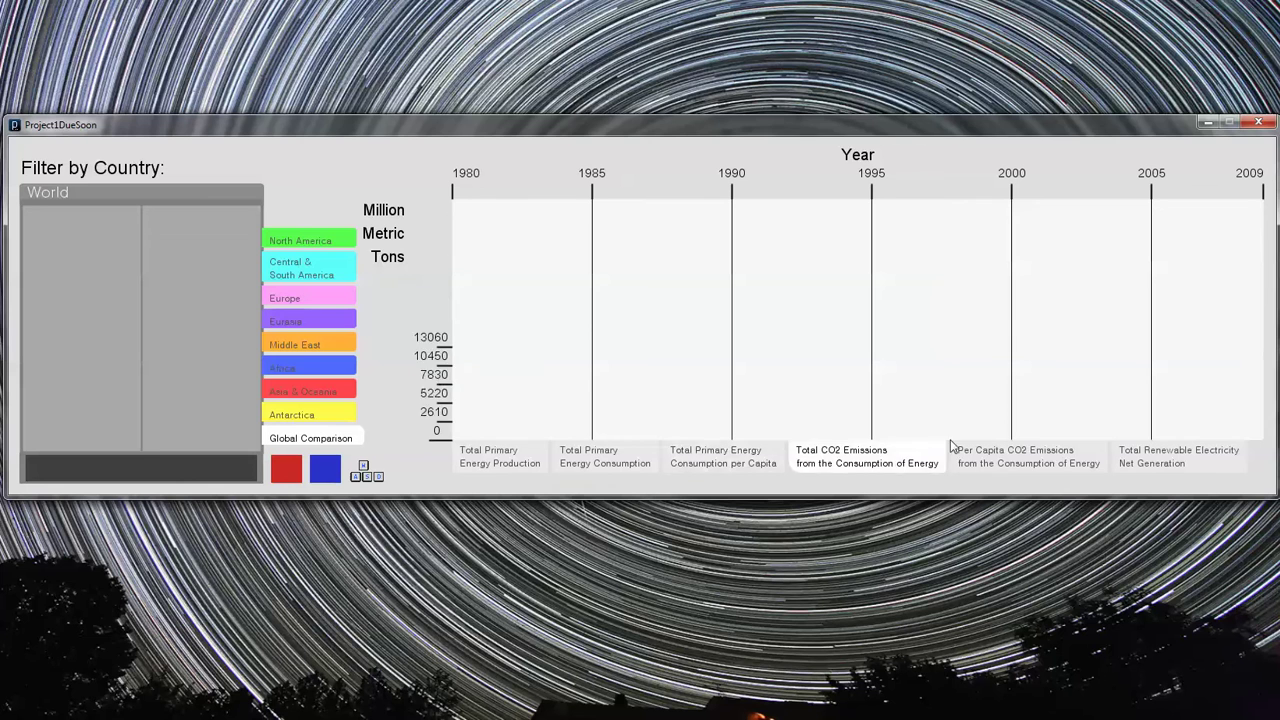
{"action": "left_click", "coordinate": [1005, 459]}
{"action": "left_click", "coordinate": [1173, 456]}
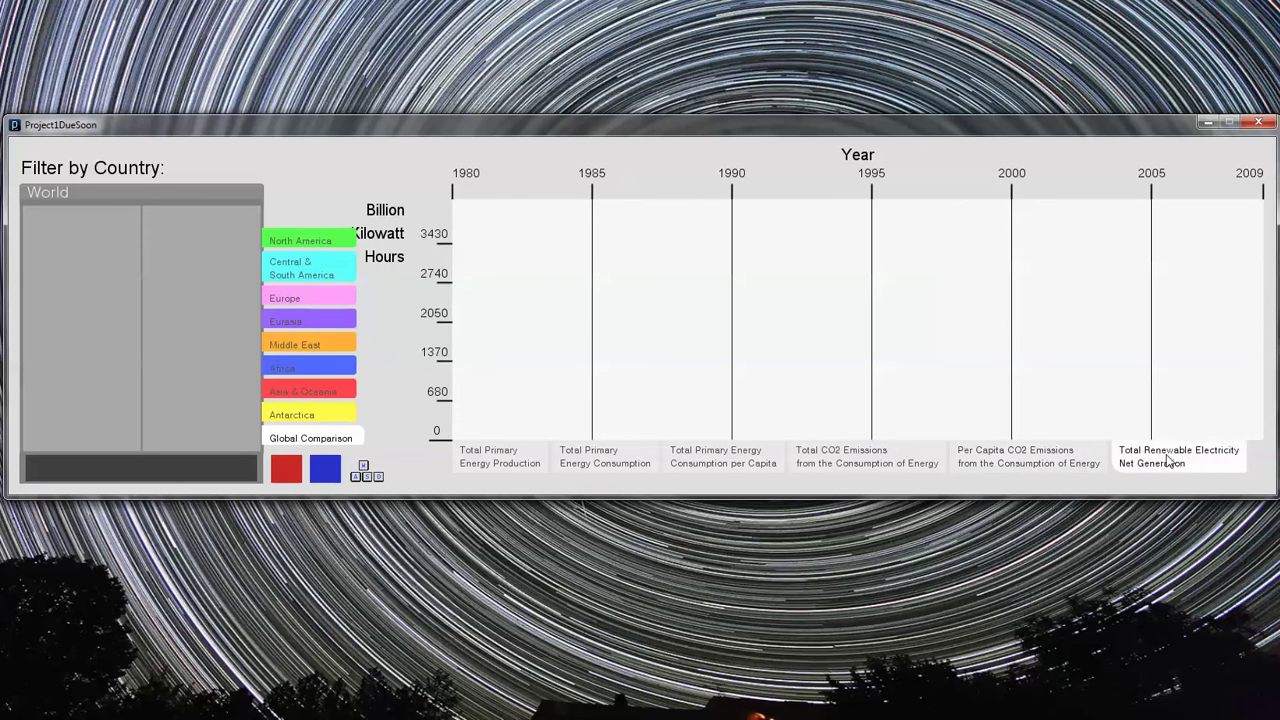
{"action": "left_click", "coordinate": [1025, 462]}
{"action": "left_click", "coordinate": [900, 465]}
{"action": "left_click", "coordinate": [747, 462]}
{"action": "left_click", "coordinate": [592, 463]}
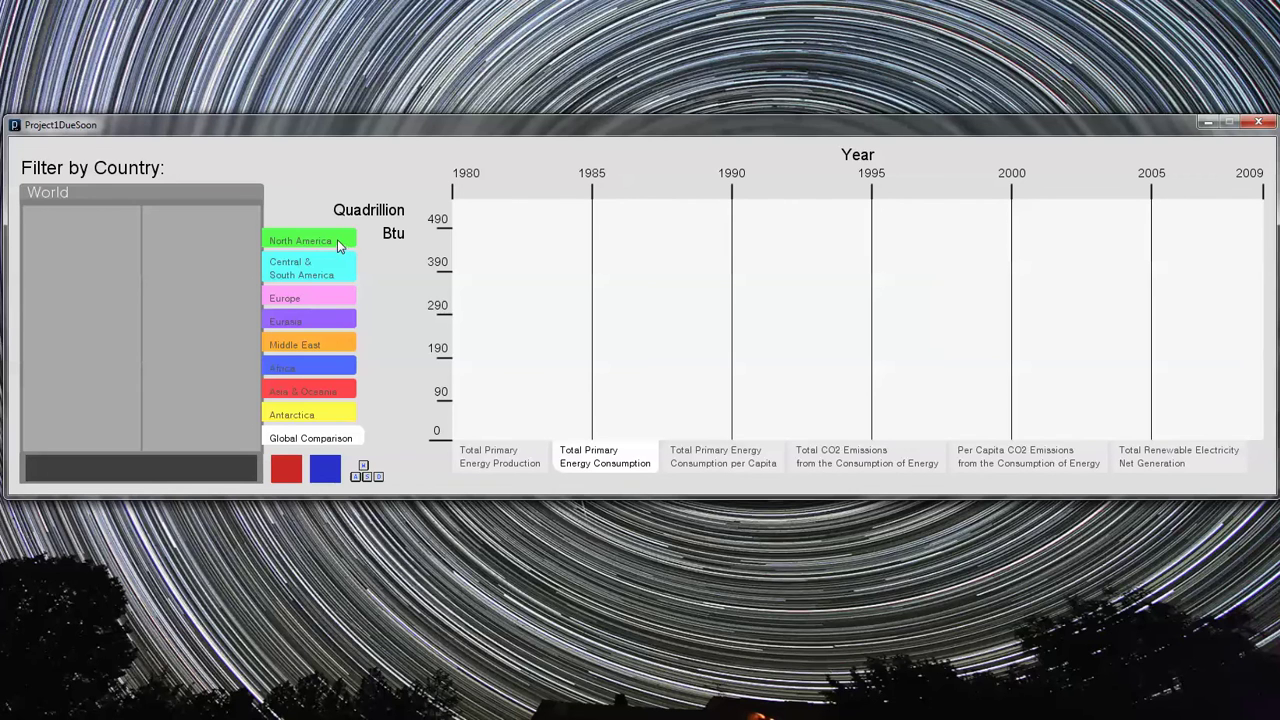
Step: Preview each region's country list, from North America through Antarctica and back to Central & South America
{"action": "left_click", "coordinate": [306, 246]}
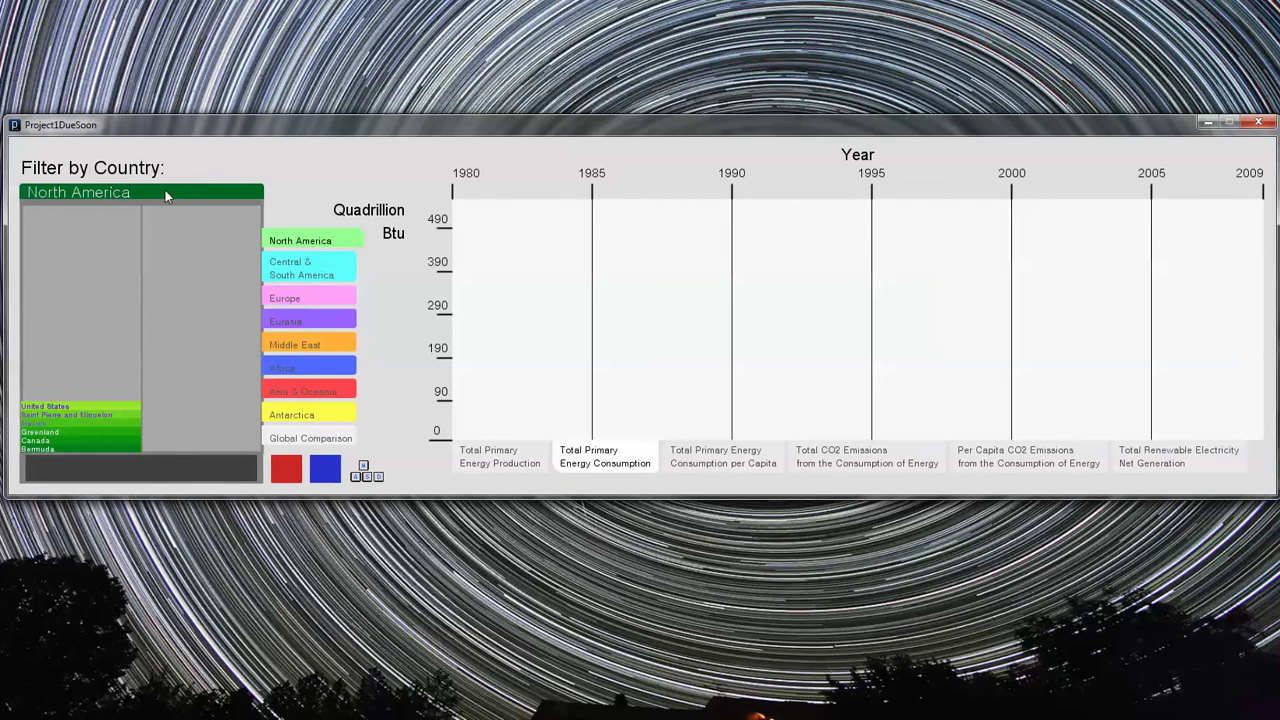
{"action": "left_click", "coordinate": [313, 267]}
{"action": "left_click", "coordinate": [314, 292]}
{"action": "left_click", "coordinate": [314, 319]}
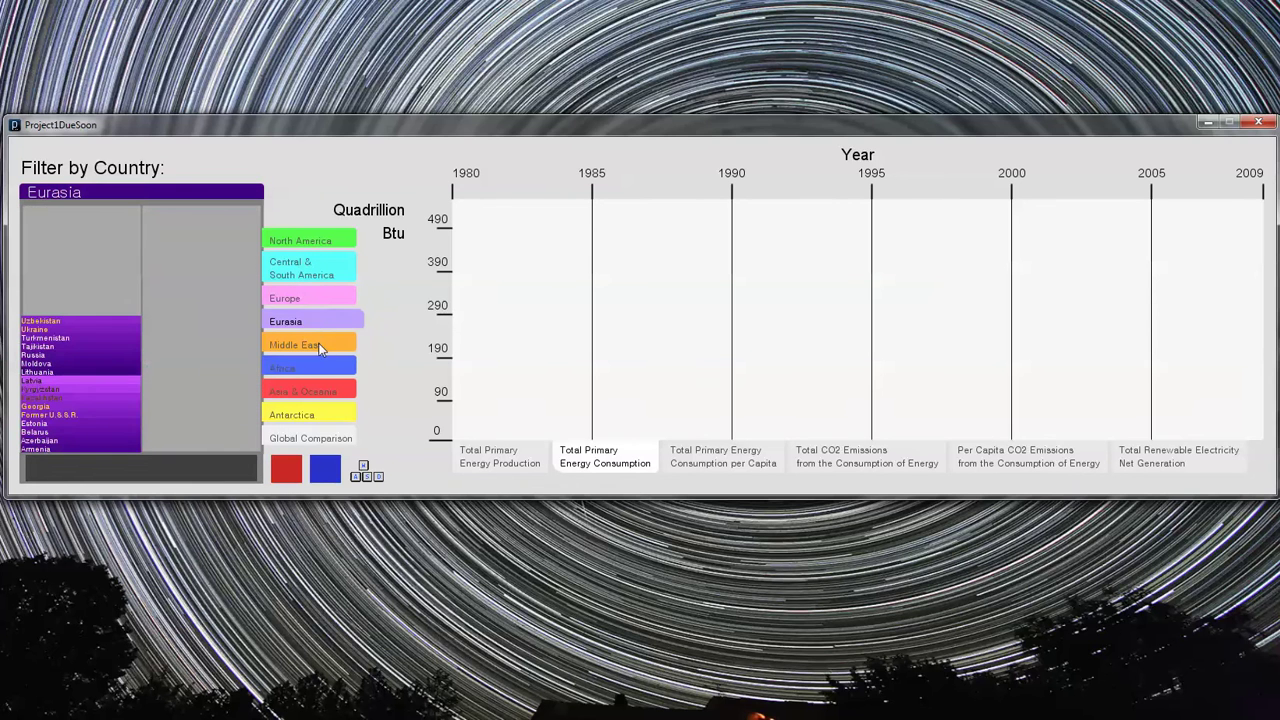
{"action": "left_click", "coordinate": [310, 343]}
{"action": "left_click", "coordinate": [313, 368]}
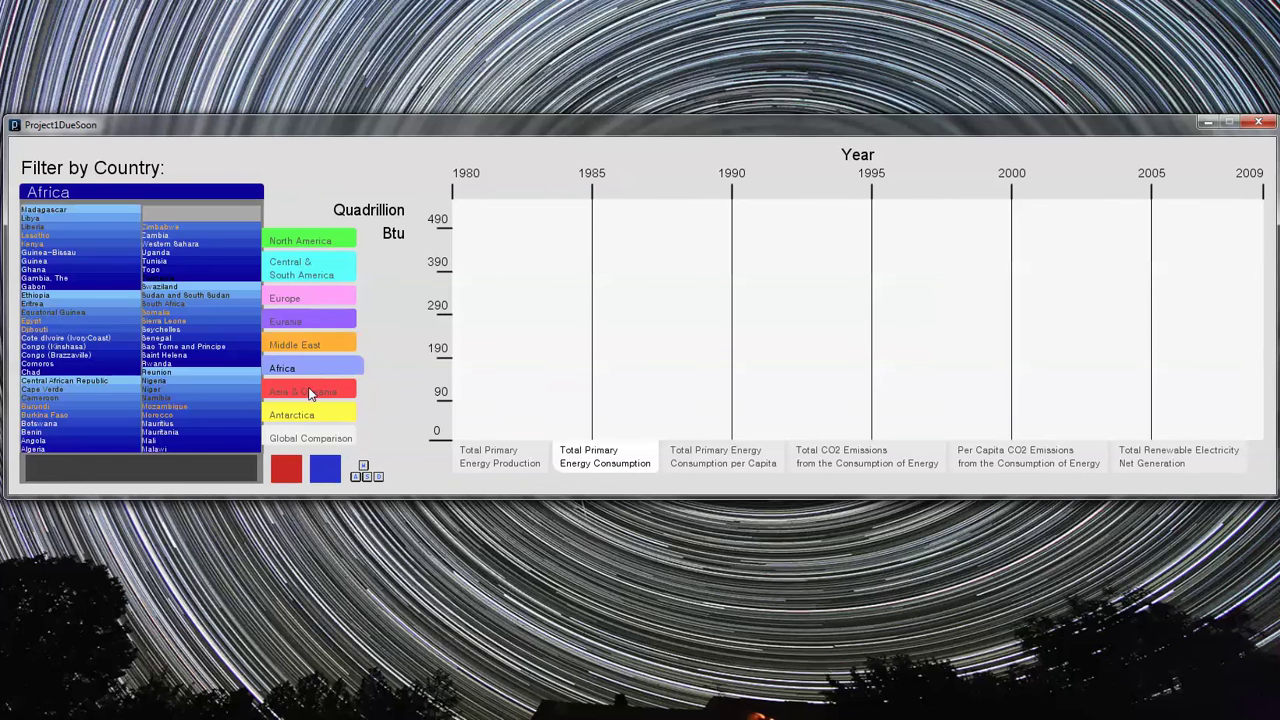
{"action": "left_click", "coordinate": [307, 390]}
{"action": "left_click", "coordinate": [306, 414]}
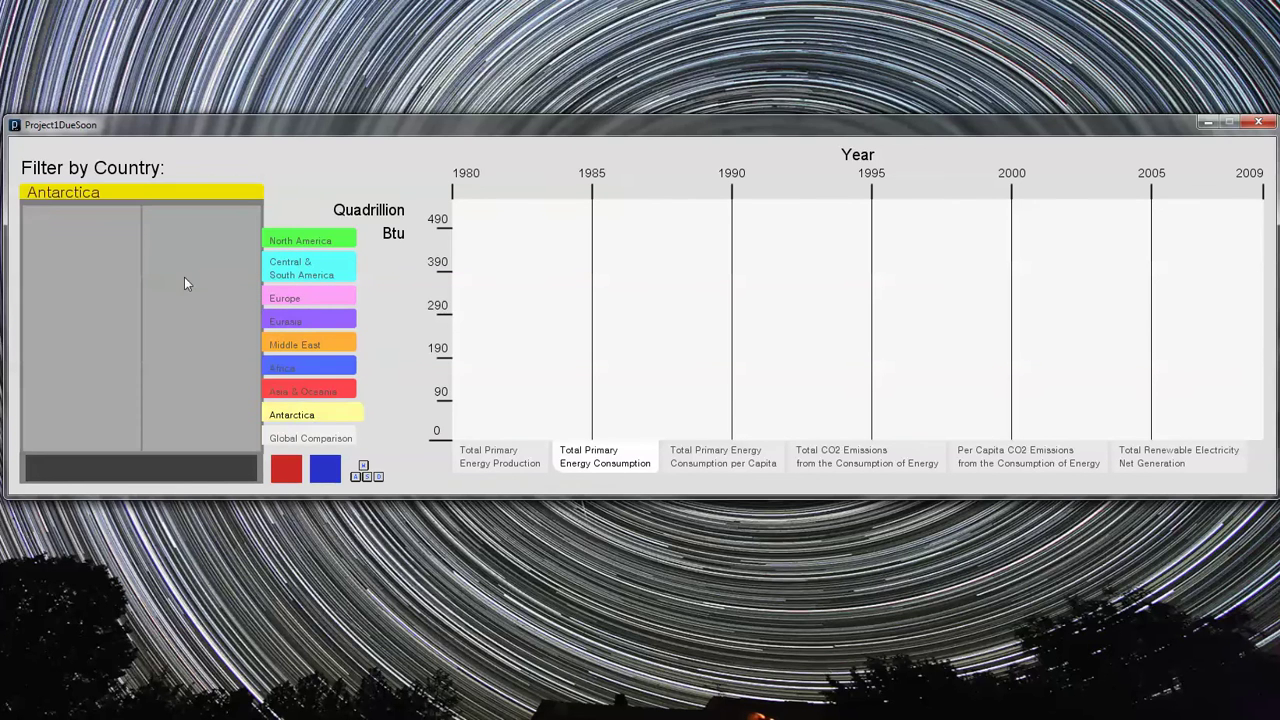
{"action": "left_click", "coordinate": [301, 240]}
{"action": "left_click", "coordinate": [305, 268]}
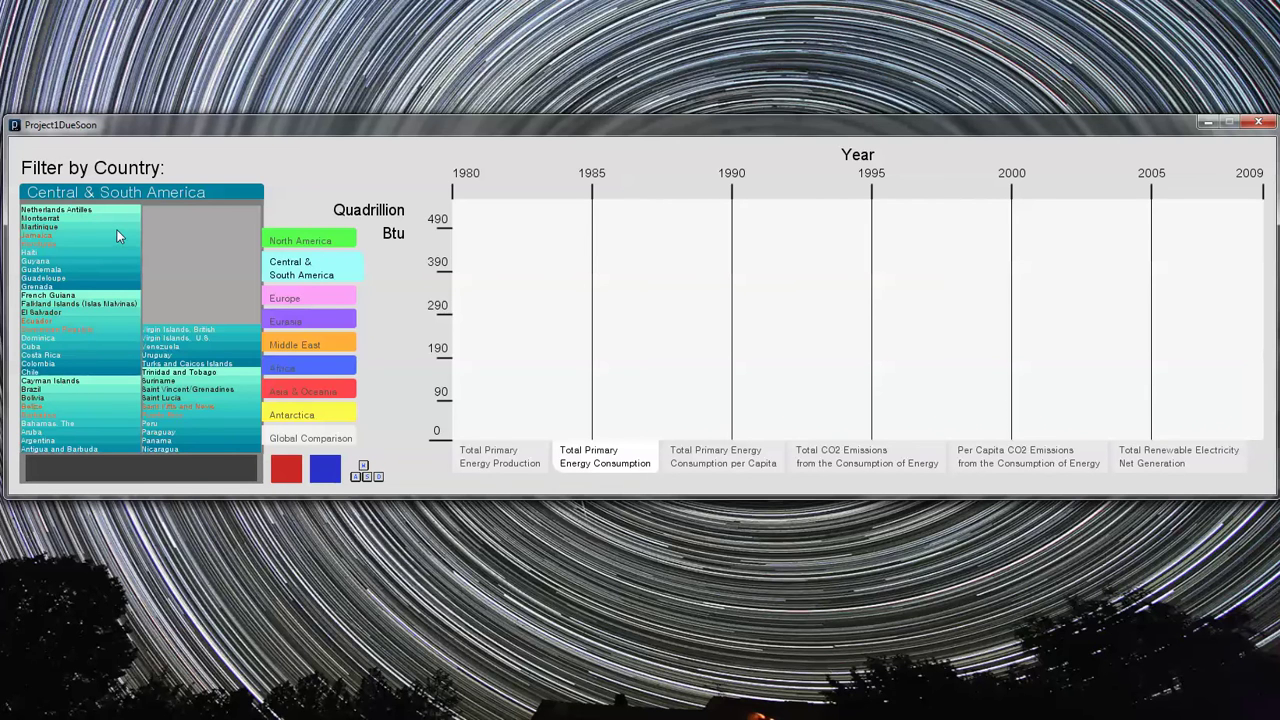
Step: Preview the remaining regions and World, then plot North America's consumption as a green area
{"action": "left_click", "coordinate": [292, 298]}
{"action": "left_click", "coordinate": [303, 331]}
{"action": "left_click", "coordinate": [303, 343]}
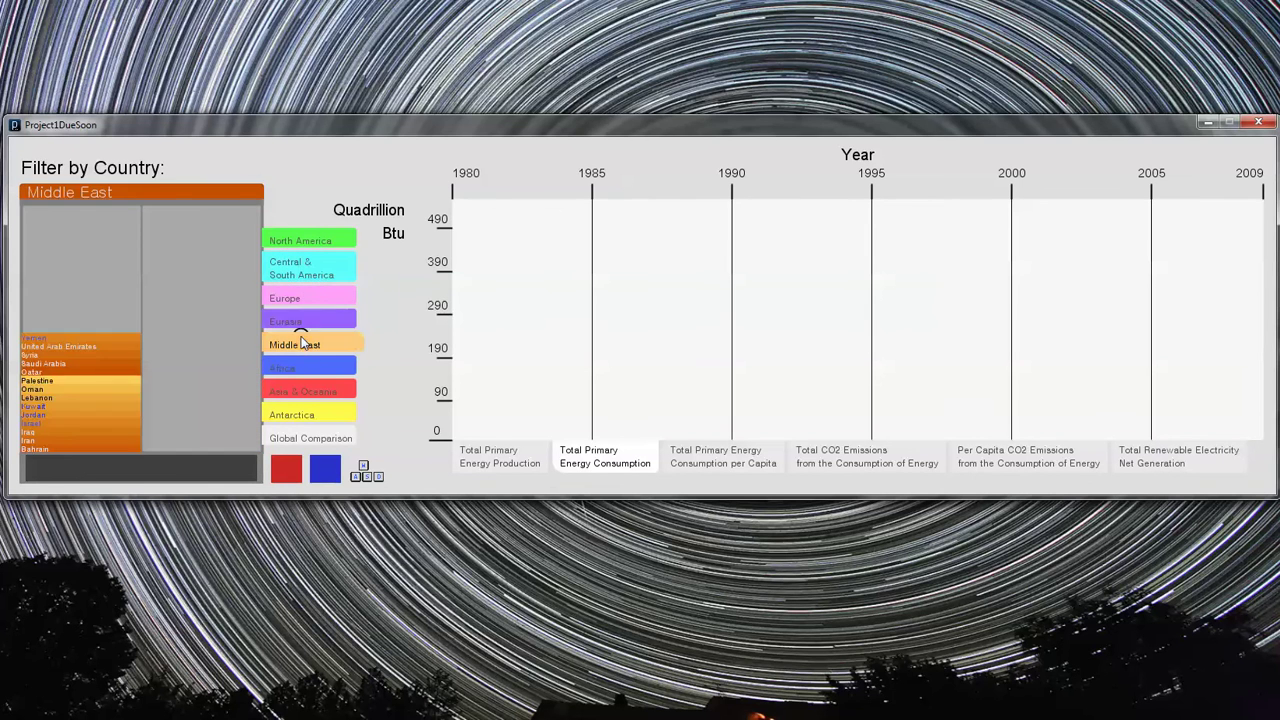
{"action": "left_click", "coordinate": [303, 391]}
{"action": "left_click", "coordinate": [300, 415]}
{"action": "left_click", "coordinate": [300, 437]}
{"action": "left_click", "coordinate": [287, 280]}
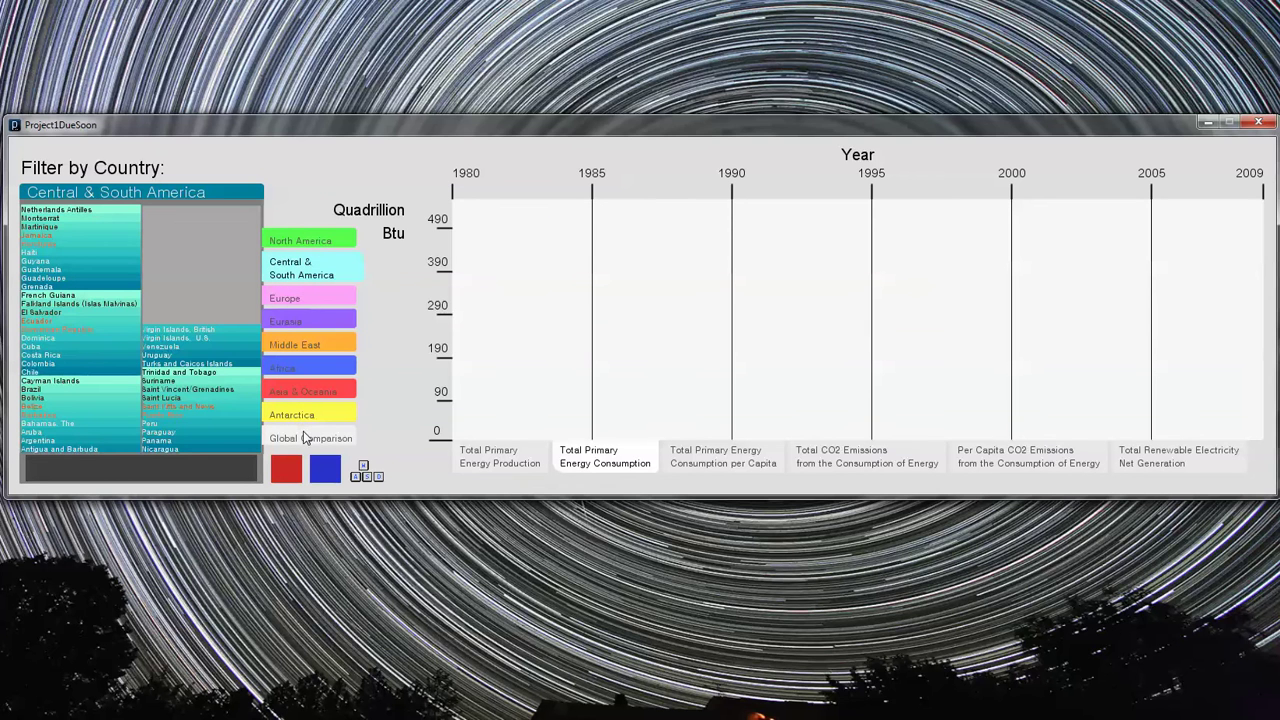
{"action": "left_click", "coordinate": [303, 368]}
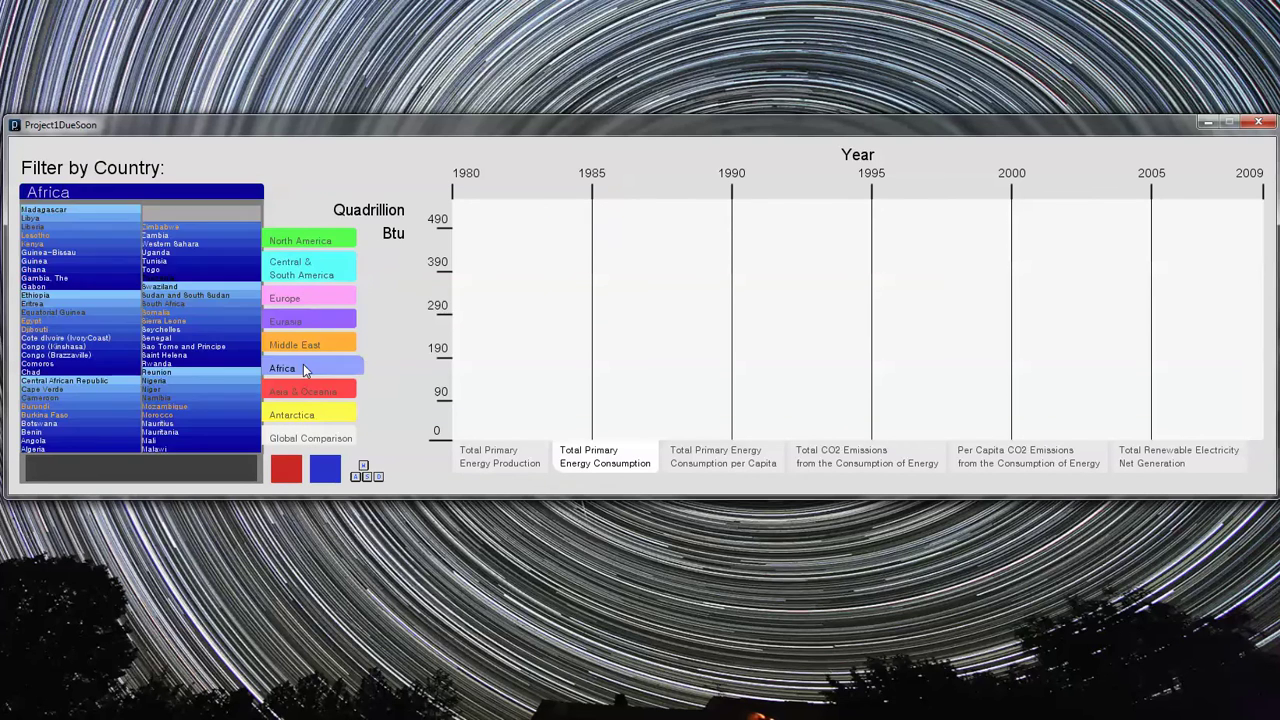
{"action": "left_click", "coordinate": [303, 241]}
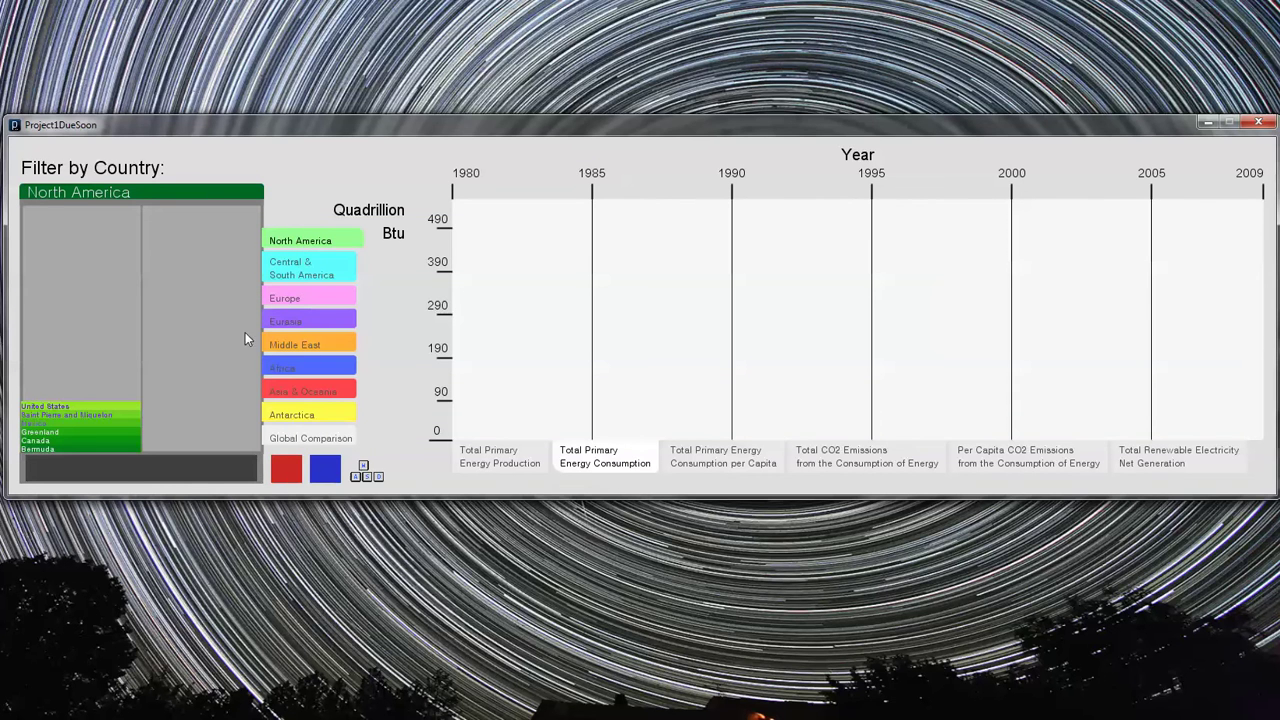
{"action": "left_click", "coordinate": [194, 197]}
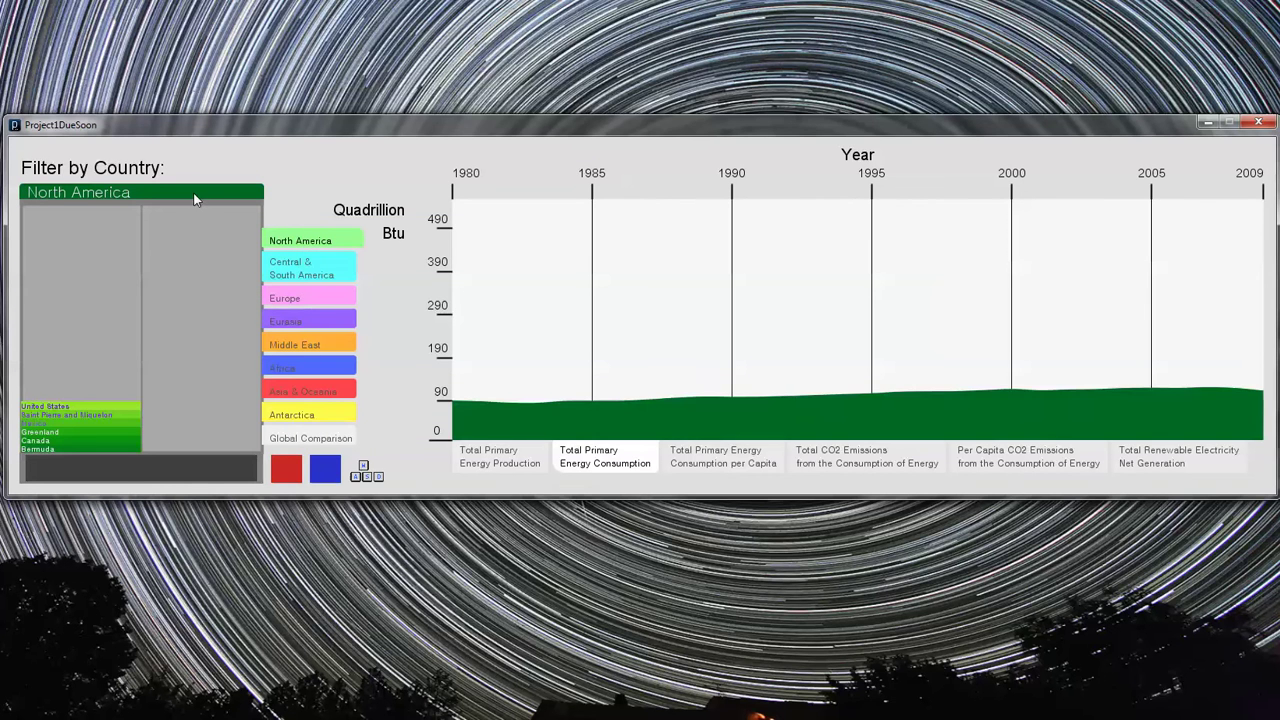
Step: Toggle stacked country layers on and off, then bring out the United States as a light-green layer
{"action": "left_click", "coordinate": [322, 472]}
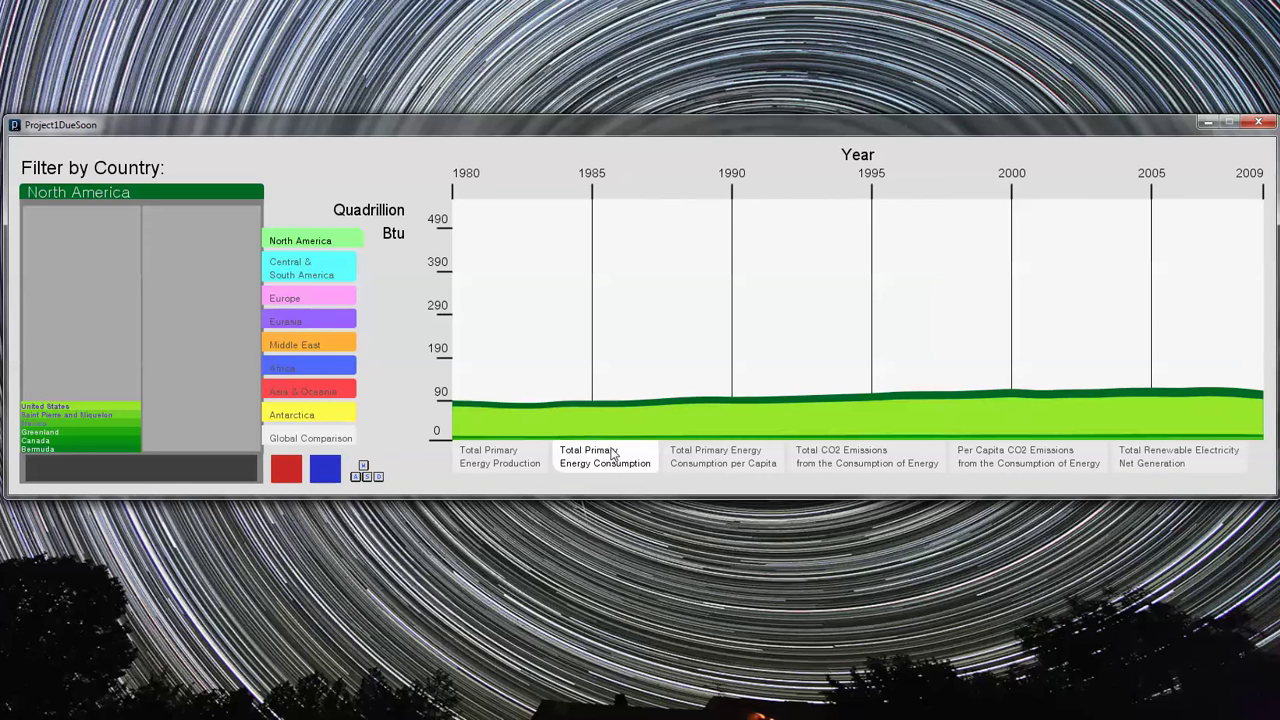
{"action": "left_click", "coordinate": [292, 476]}
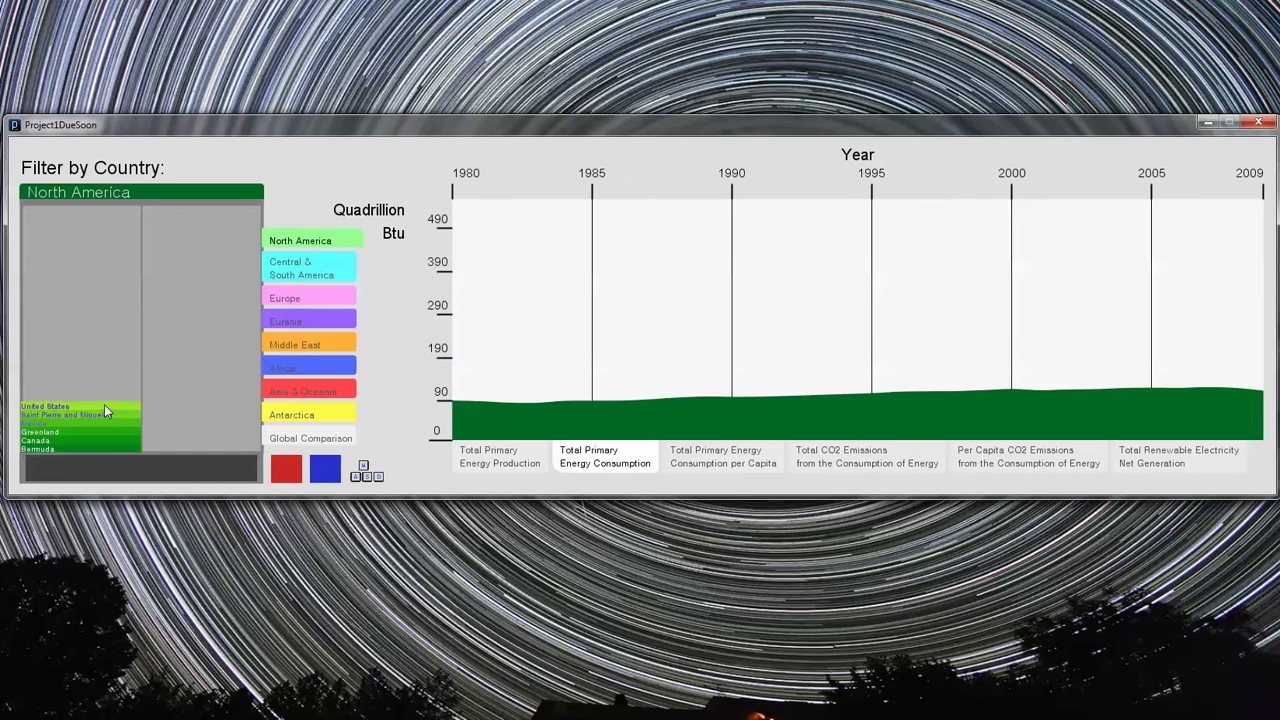
{"action": "left_click", "coordinate": [70, 404]}
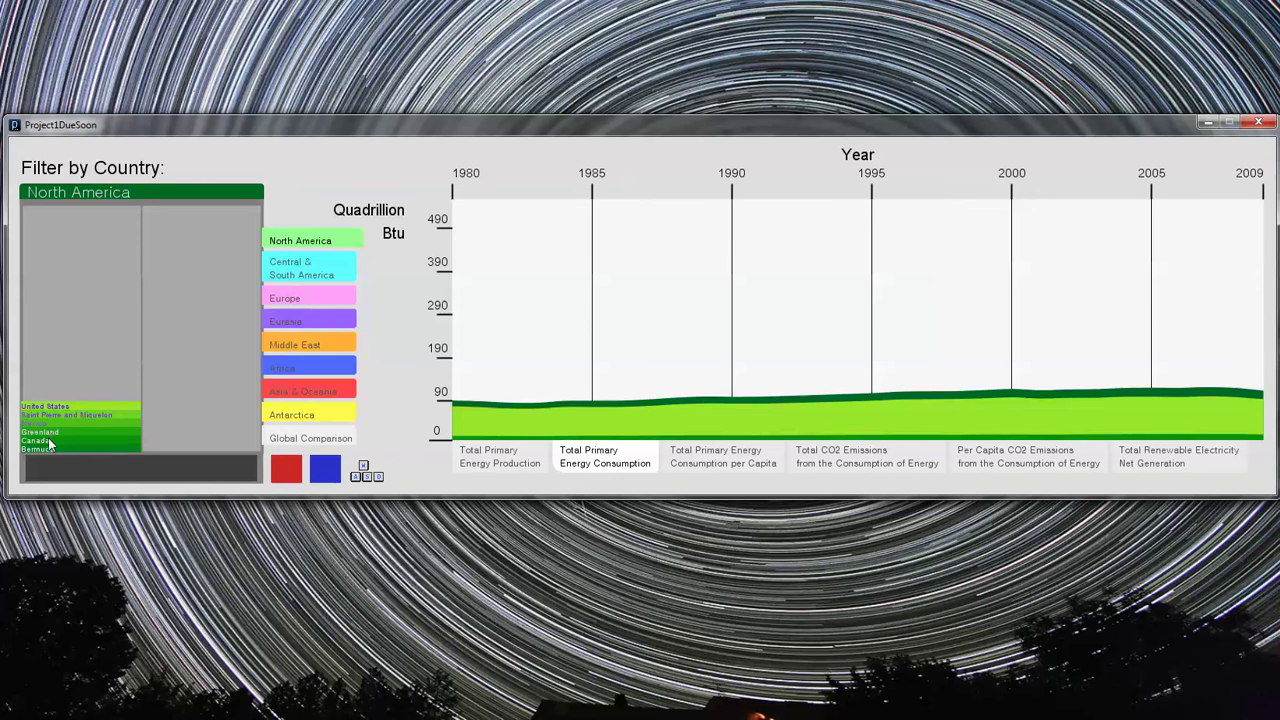
Step: Clear and redraw North America's stacked area, then step through the regions to Asia & Oceania
{"action": "left_click", "coordinate": [292, 480]}
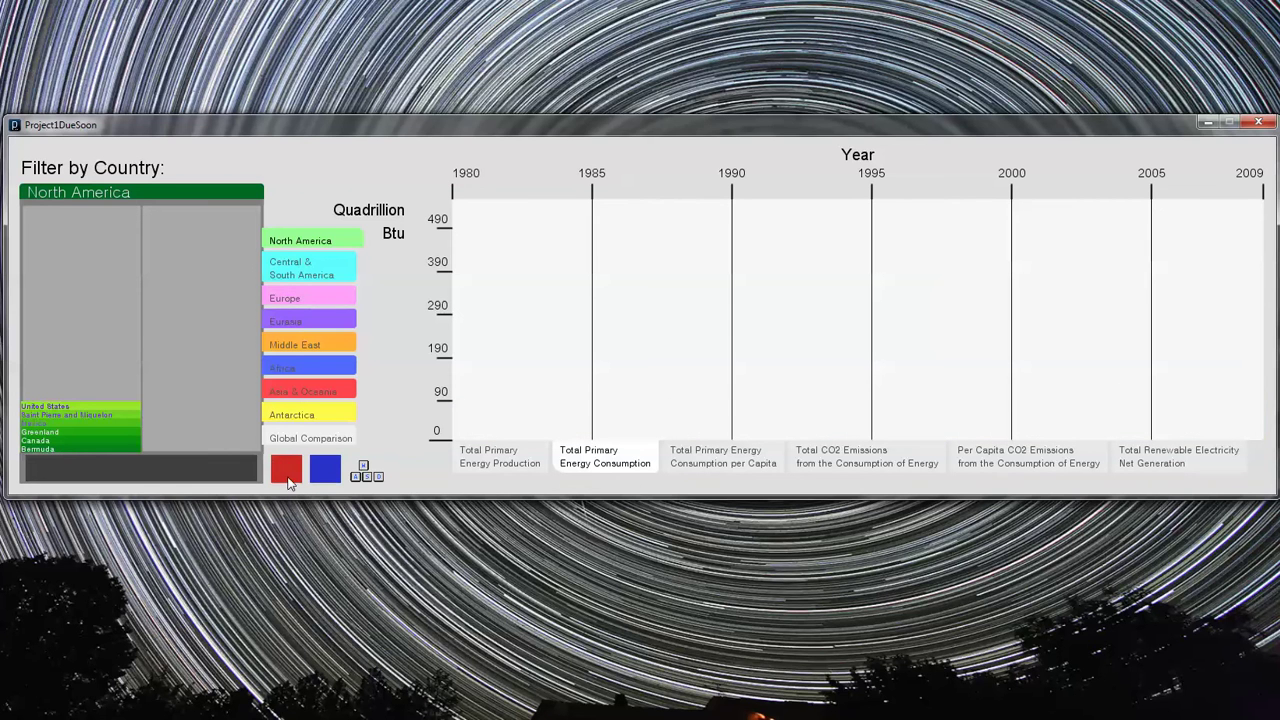
{"action": "left_click", "coordinate": [327, 478]}
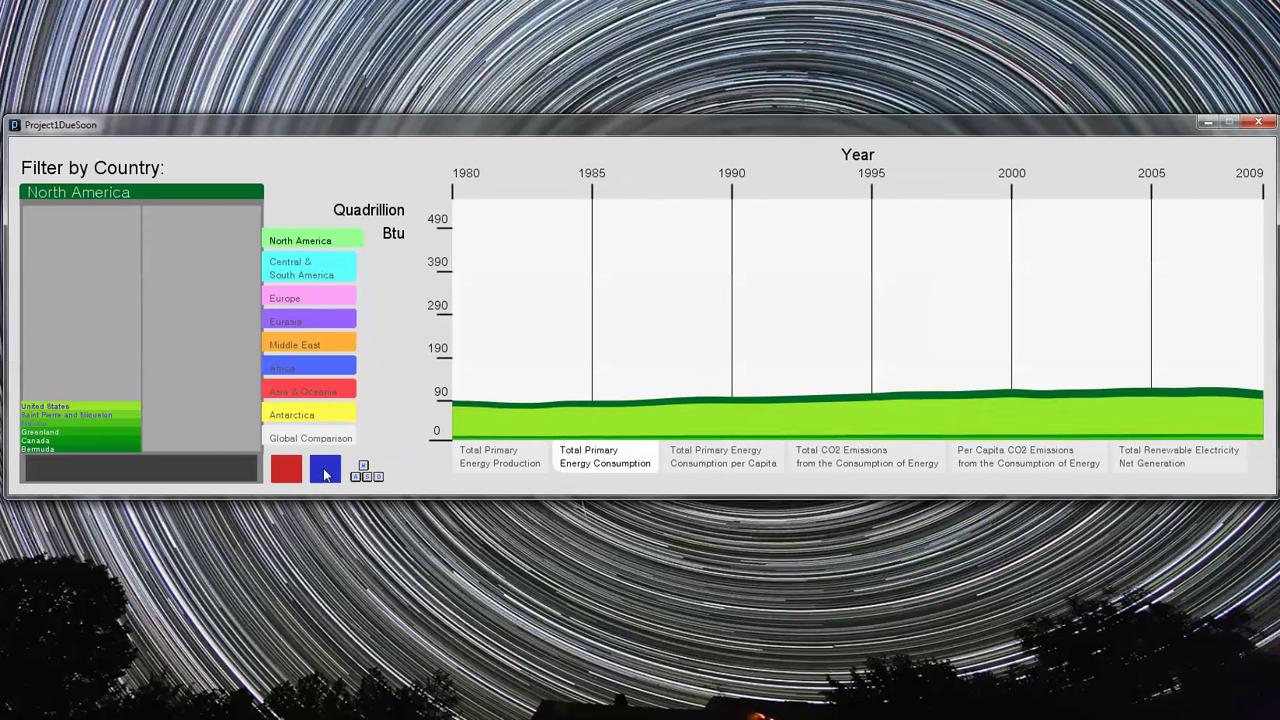
{"action": "left_click", "coordinate": [318, 274]}
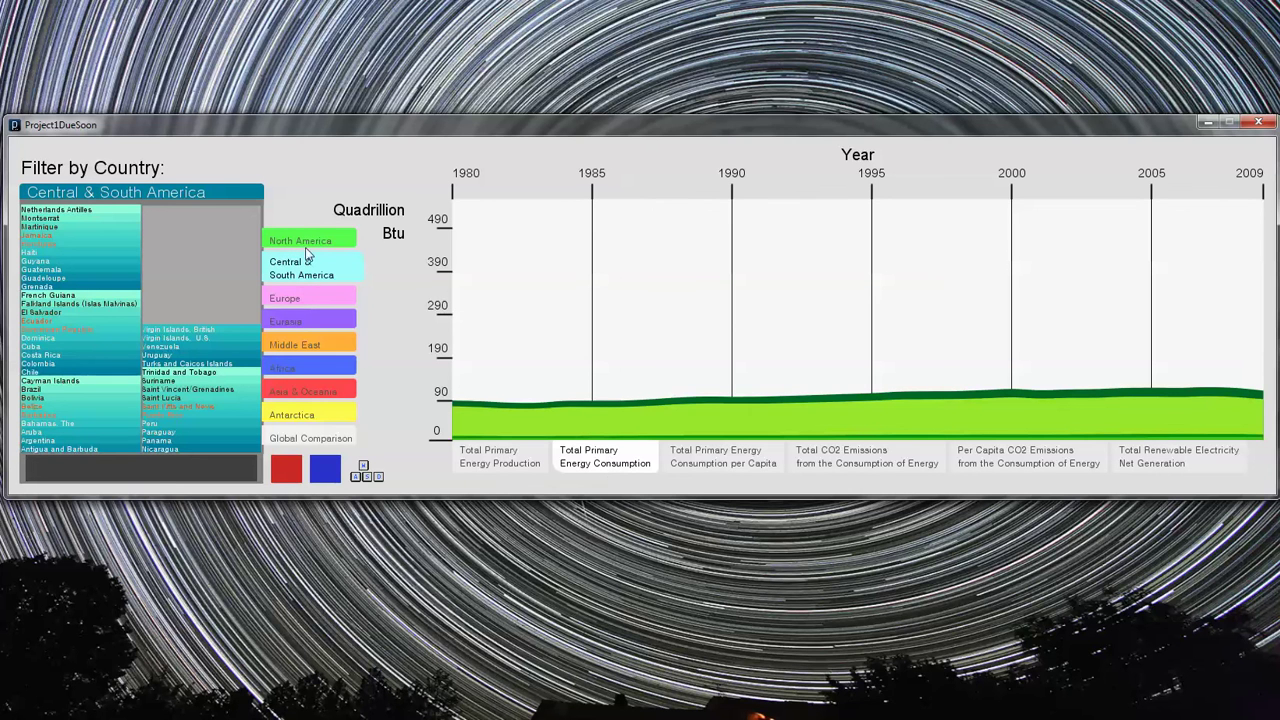
{"action": "left_click", "coordinate": [300, 298]}
{"action": "left_click", "coordinate": [298, 320]}
{"action": "left_click", "coordinate": [300, 344]}
{"action": "left_click", "coordinate": [297, 369]}
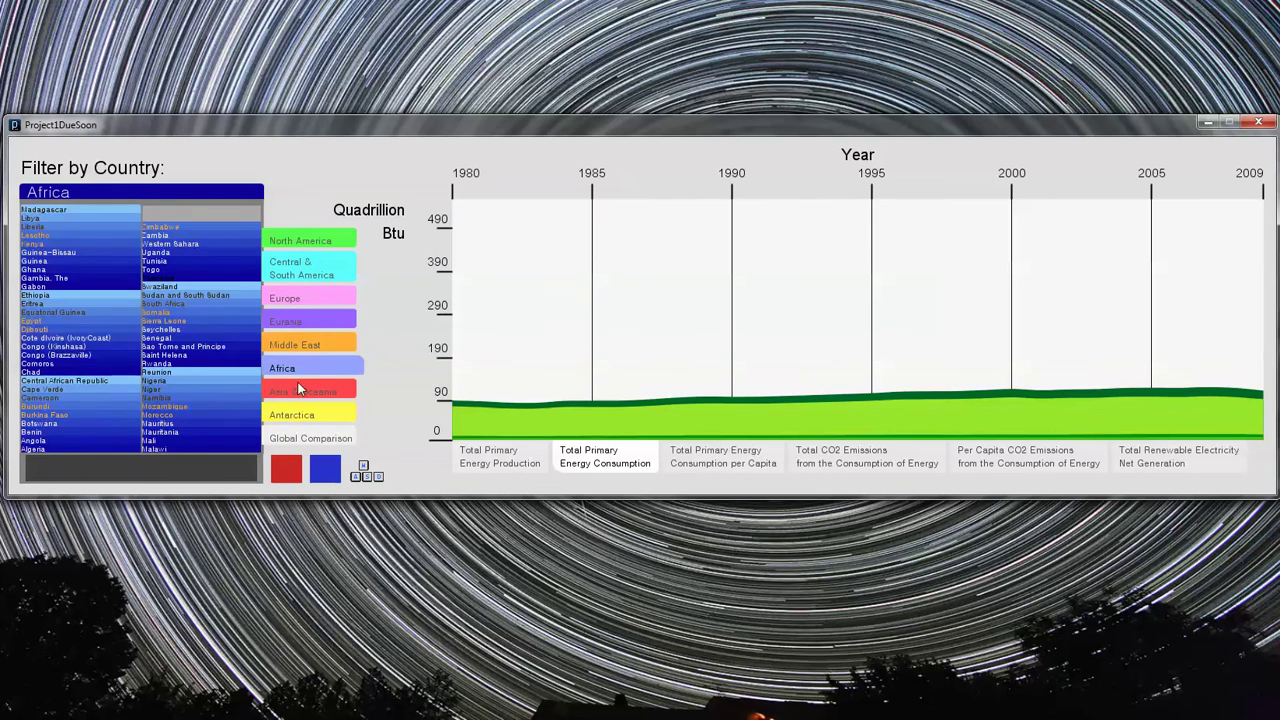
{"action": "left_click", "coordinate": [296, 391]}
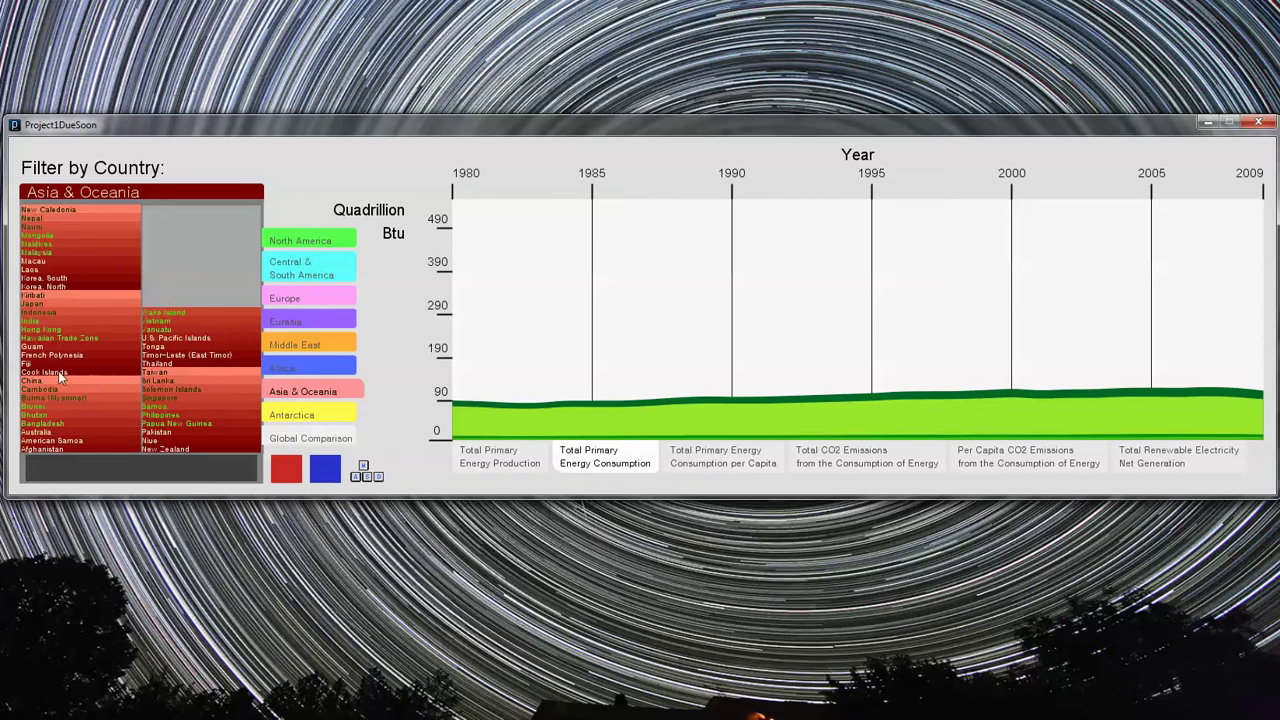
Step: Add Asia & Oceania as red layers, toggle its band off and on, then filter to Antarctica
{"action": "left_click", "coordinate": [324, 472]}
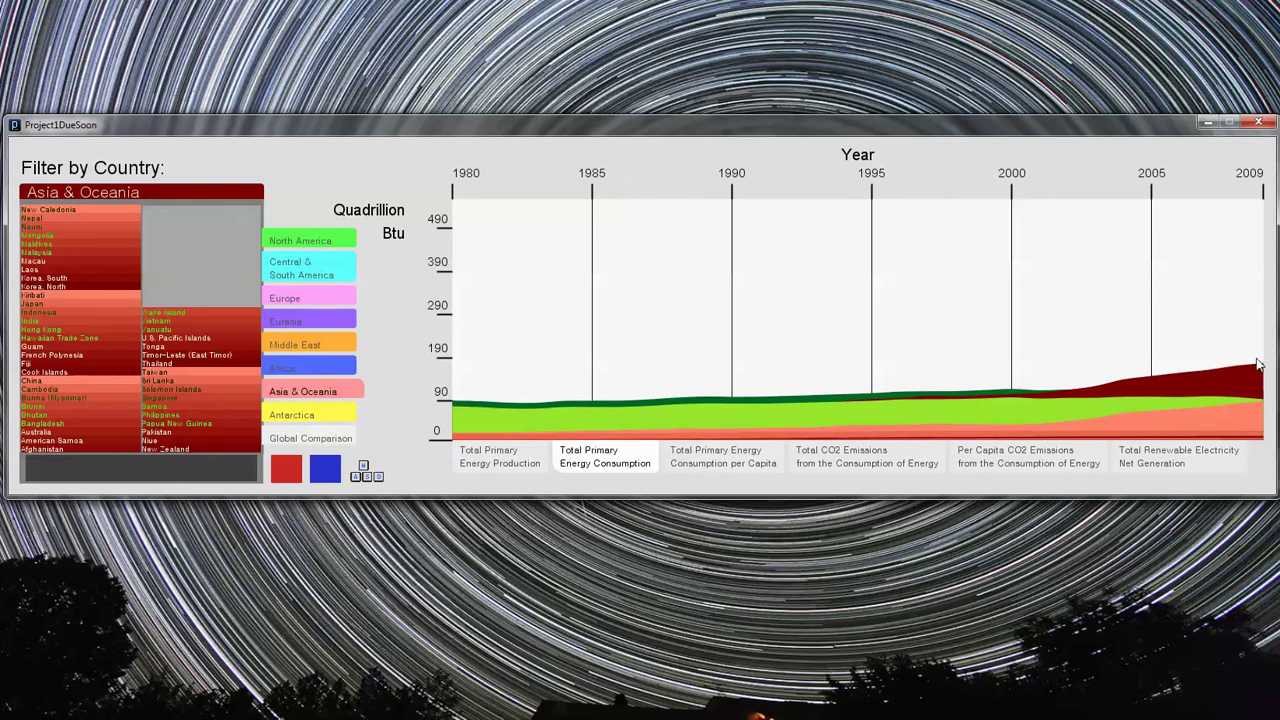
{"action": "left_click", "coordinate": [117, 196]}
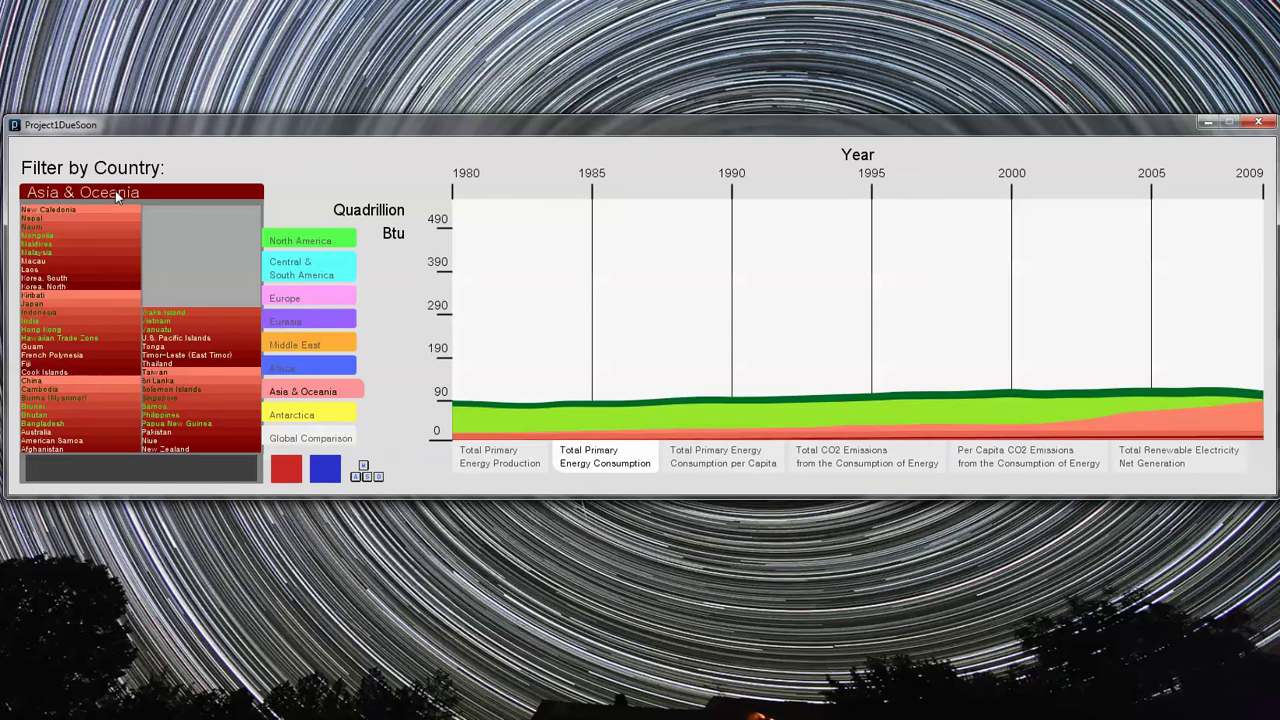
{"action": "left_click", "coordinate": [117, 196]}
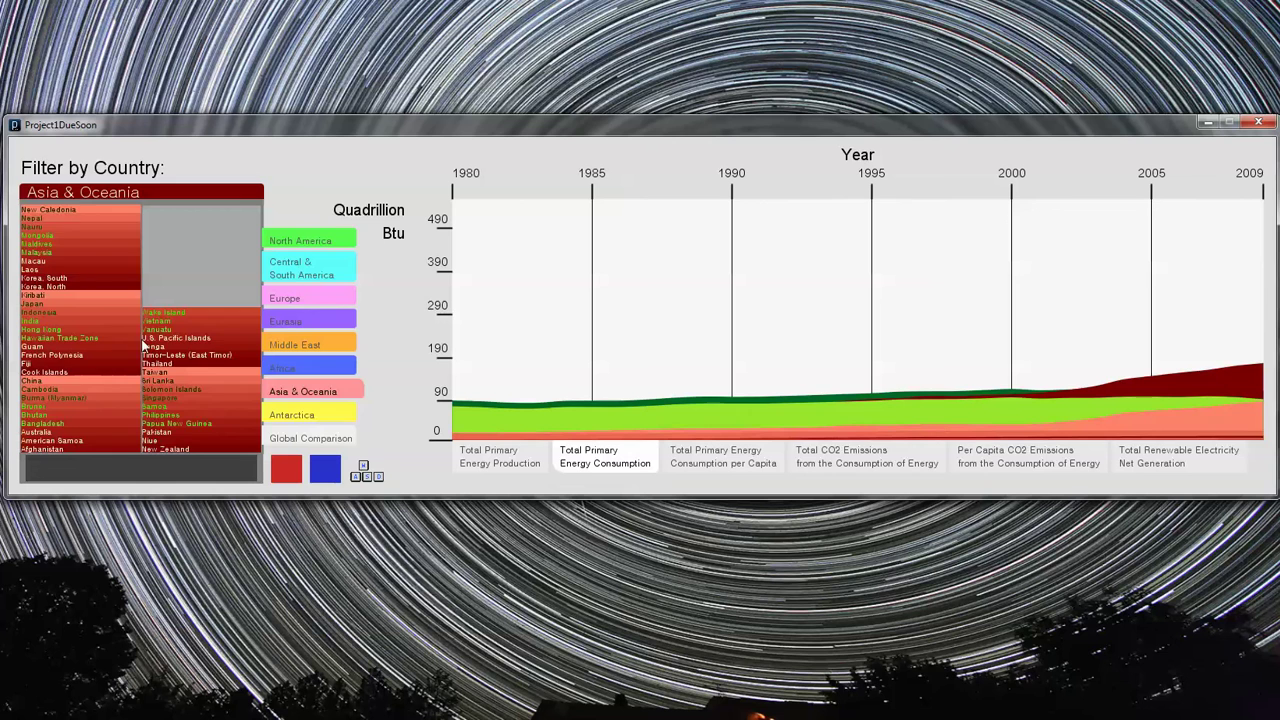
{"action": "left_click", "coordinate": [312, 418]}
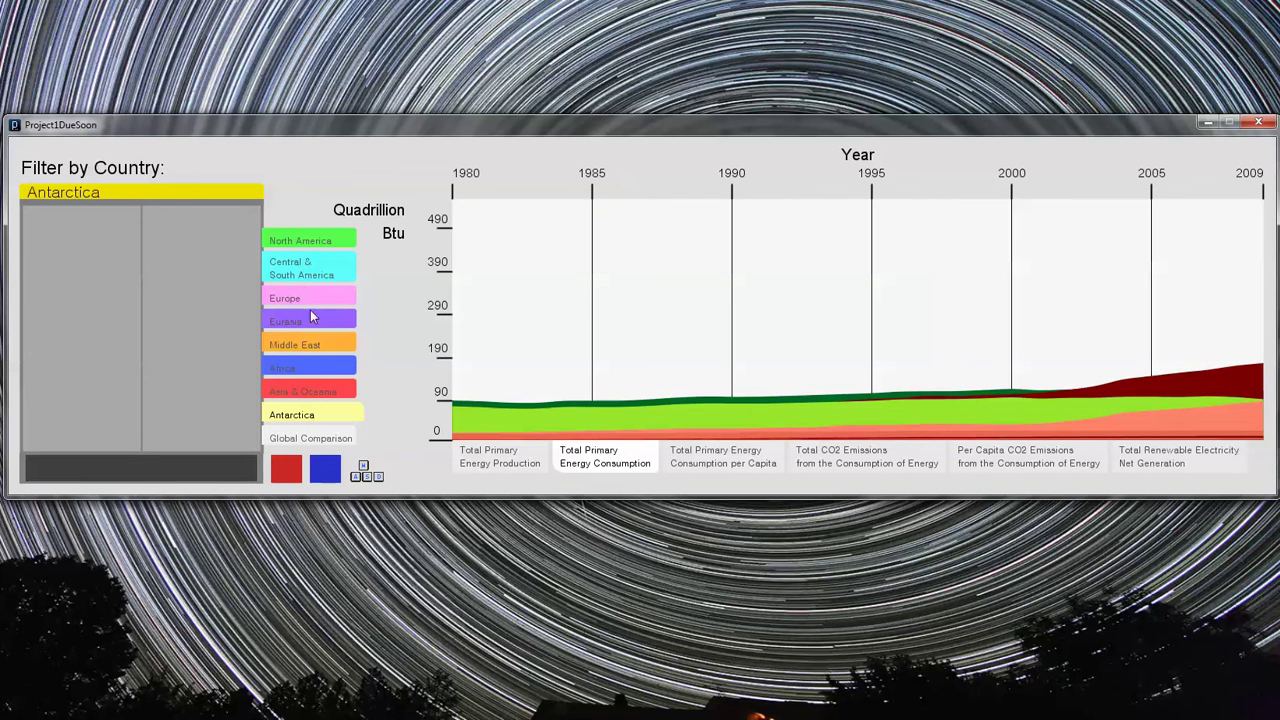
Step: View total CO2 emissions against the World total, then switch to per-capita energy consumption
{"action": "left_click", "coordinate": [727, 460]}
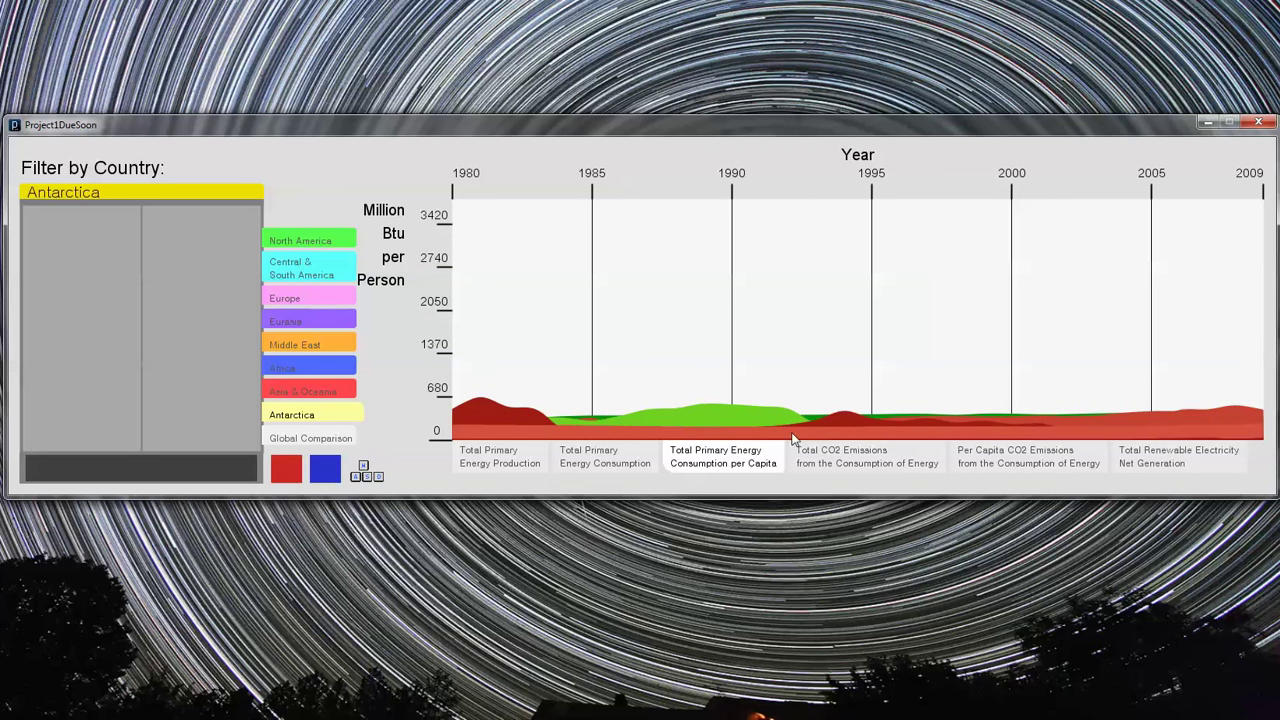
{"action": "left_click", "coordinate": [878, 455]}
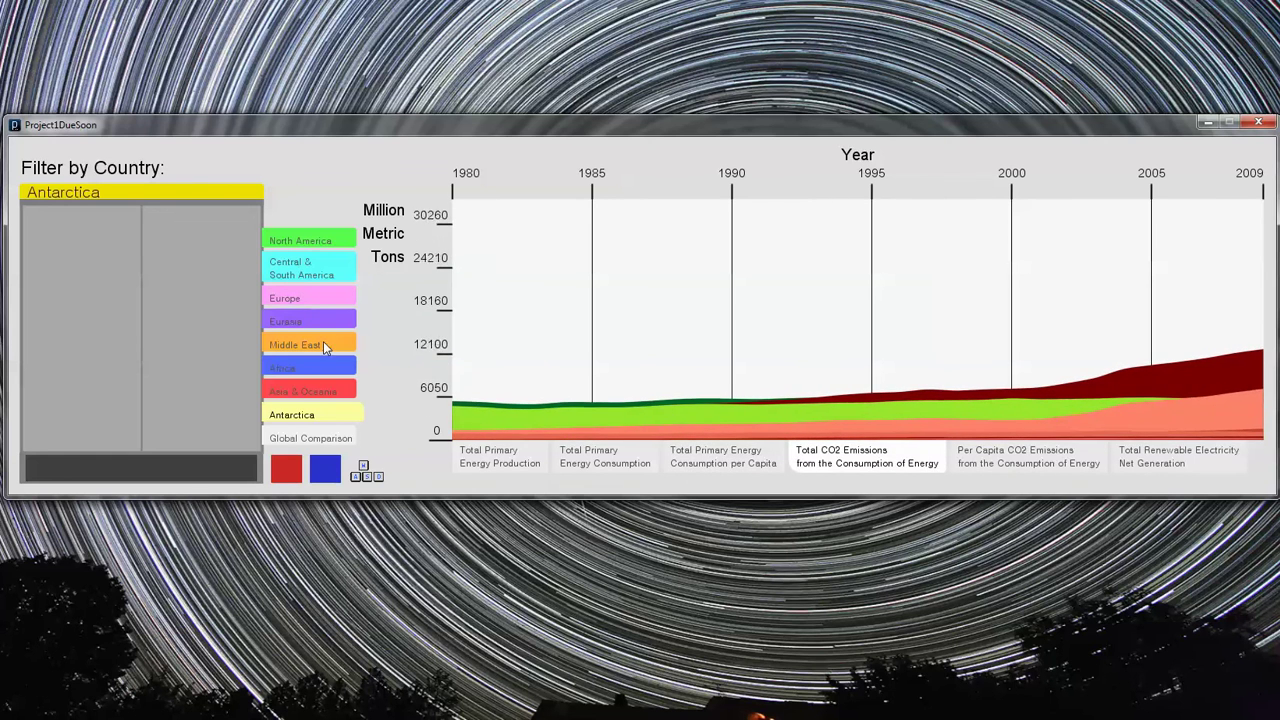
{"action": "left_click", "coordinate": [306, 437]}
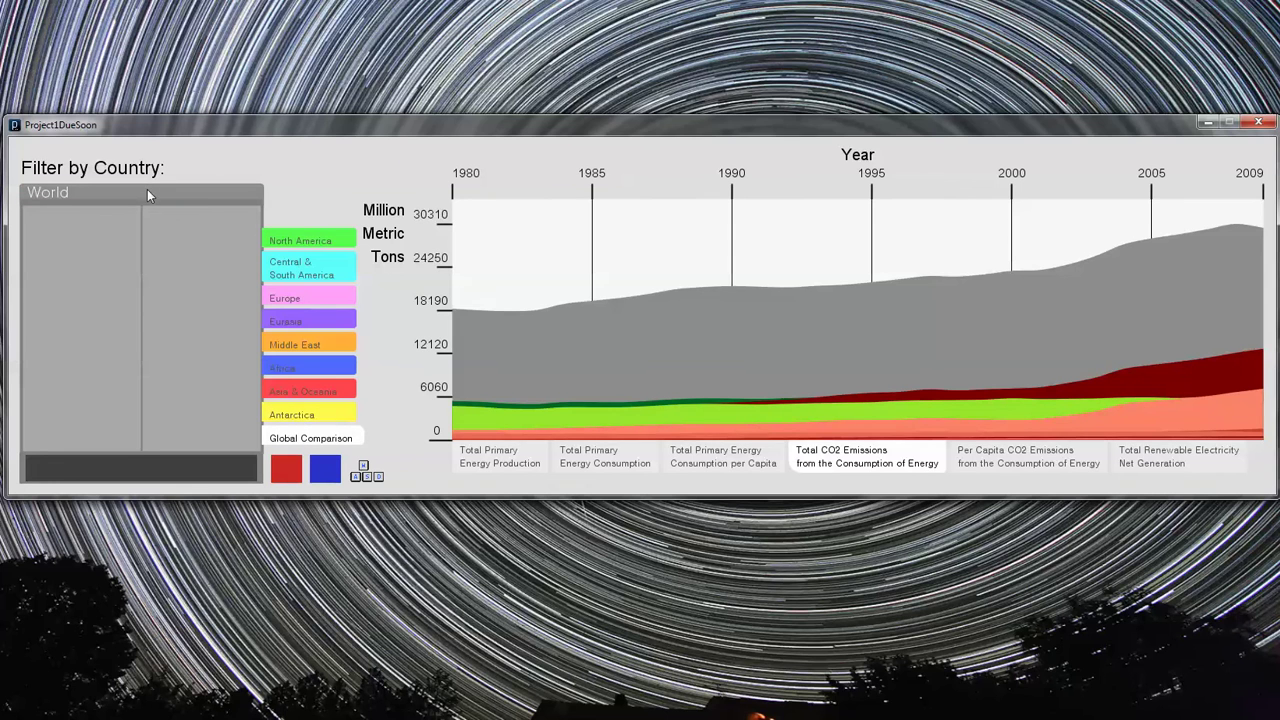
{"action": "left_click", "coordinate": [752, 463]}
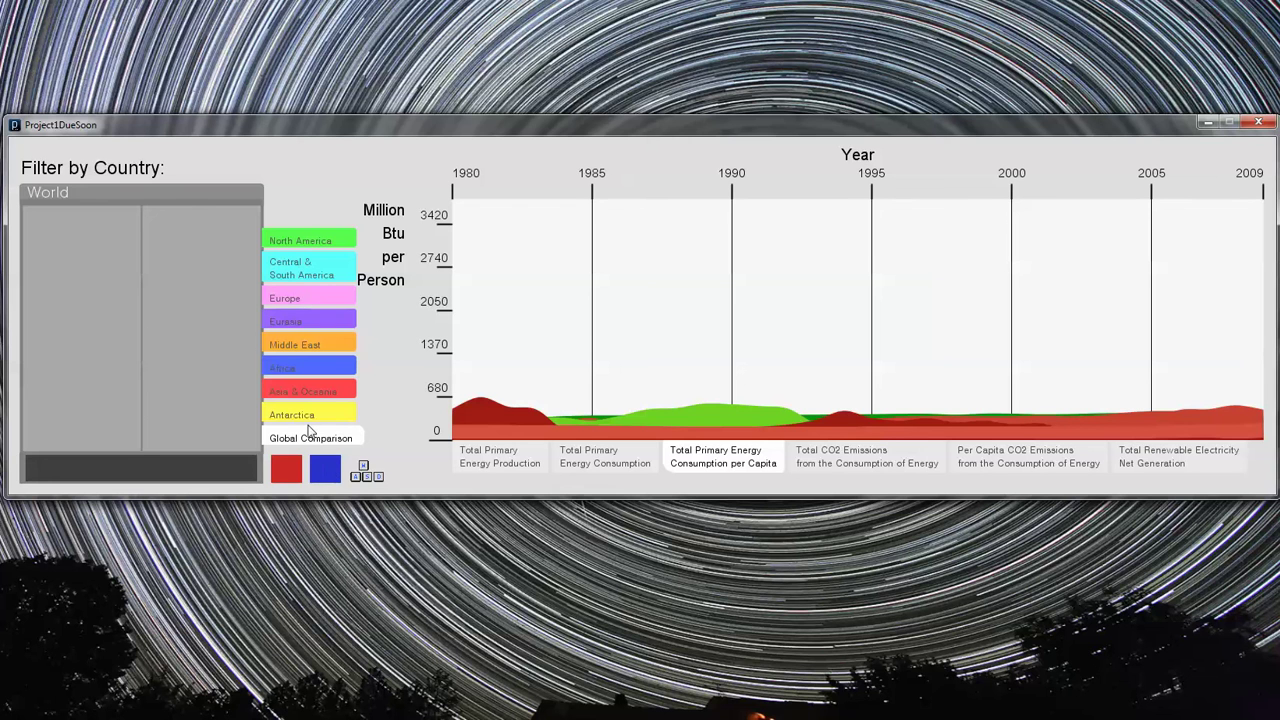
Step: Add Central & South America as a teal layer and switch to Total Primary Energy Consumption
{"action": "left_click", "coordinate": [328, 415]}
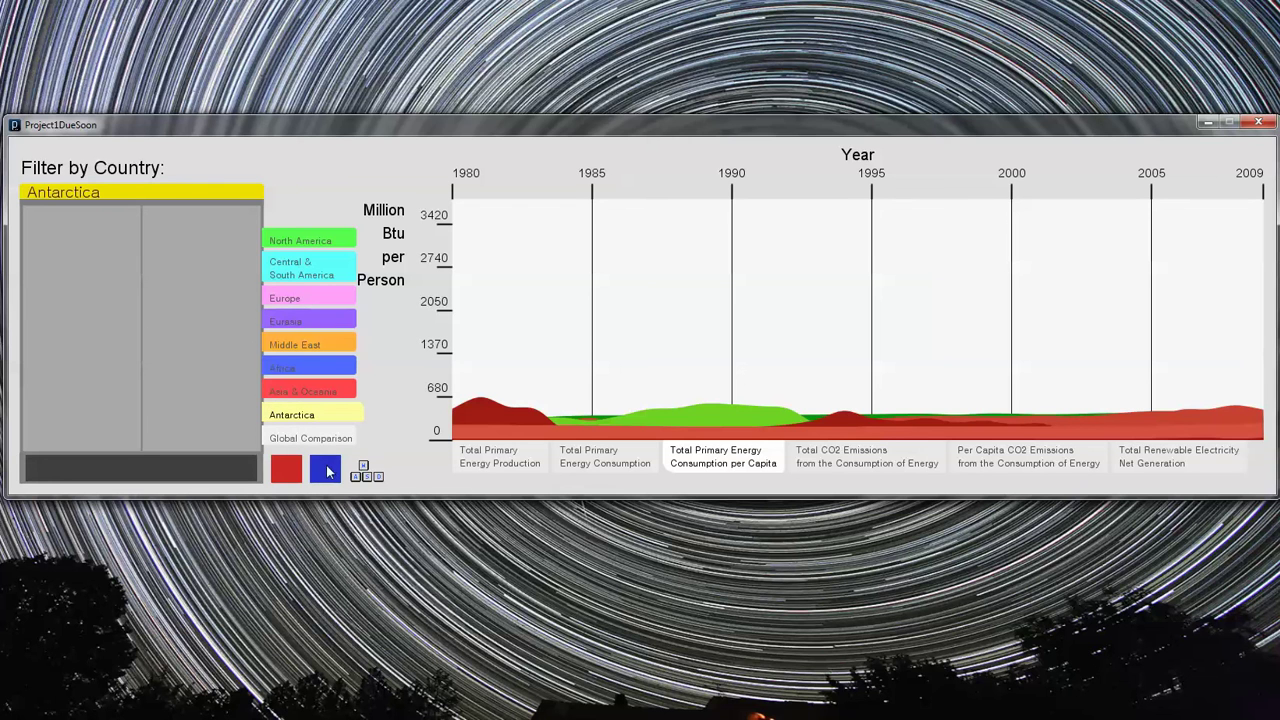
{"action": "left_click", "coordinate": [313, 395]}
{"action": "left_click", "coordinate": [314, 345]}
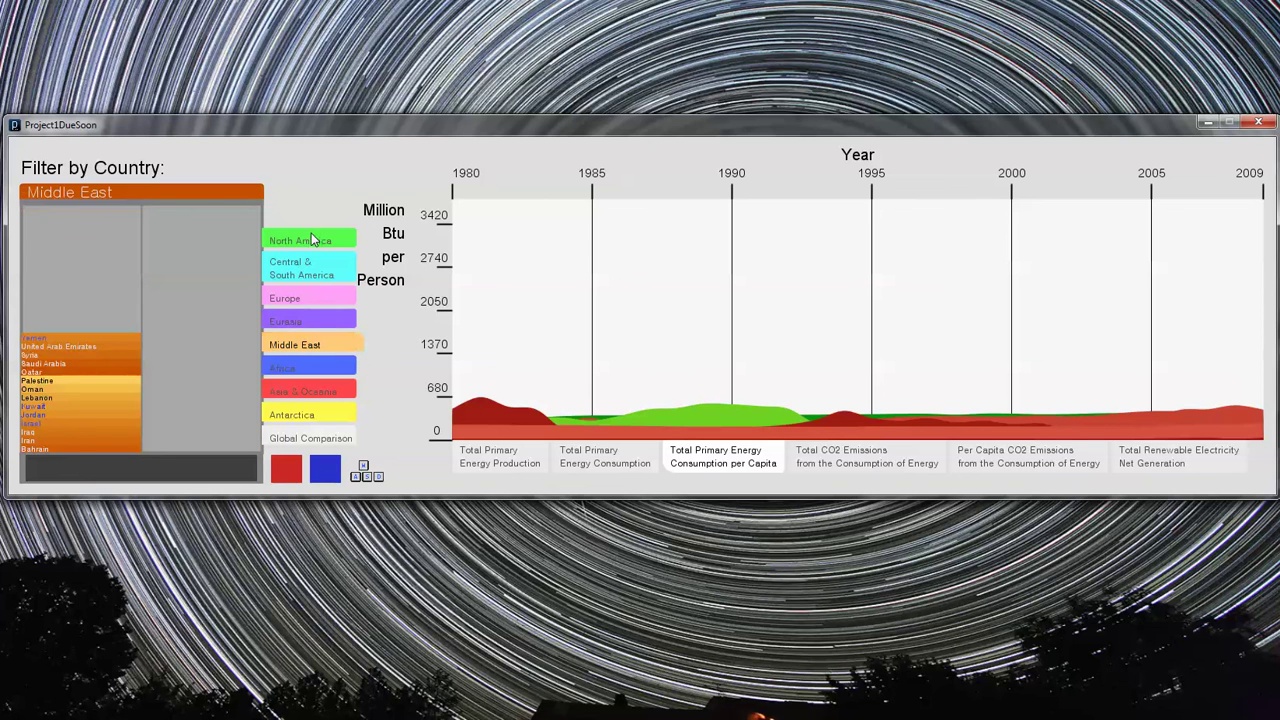
{"action": "left_click", "coordinate": [311, 236]}
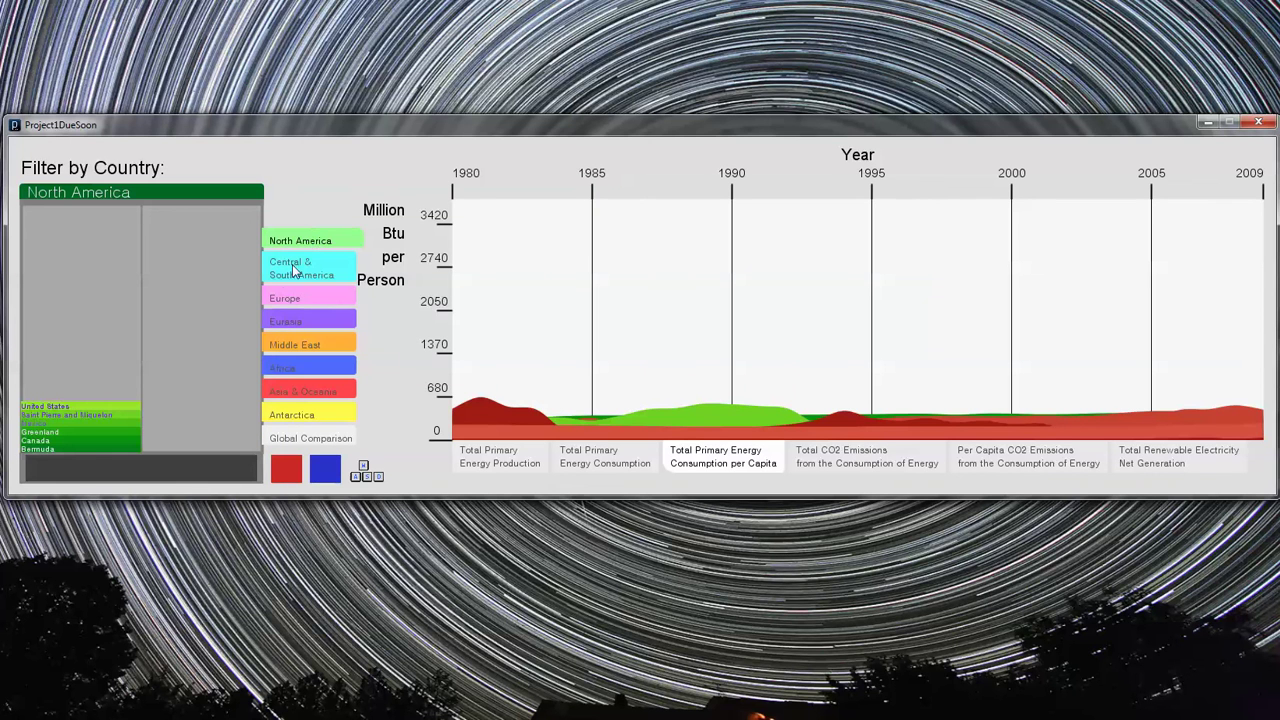
{"action": "left_click", "coordinate": [297, 270]}
{"action": "left_click", "coordinate": [320, 476]}
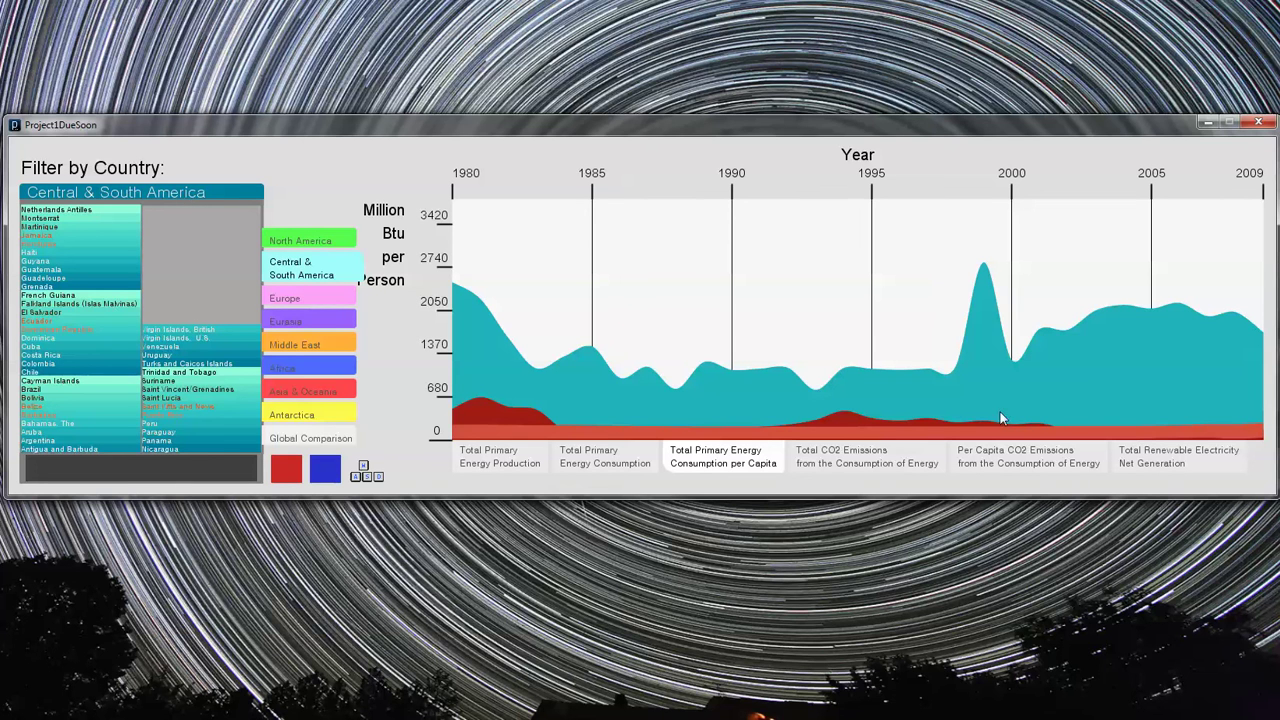
{"action": "left_click", "coordinate": [616, 470]}
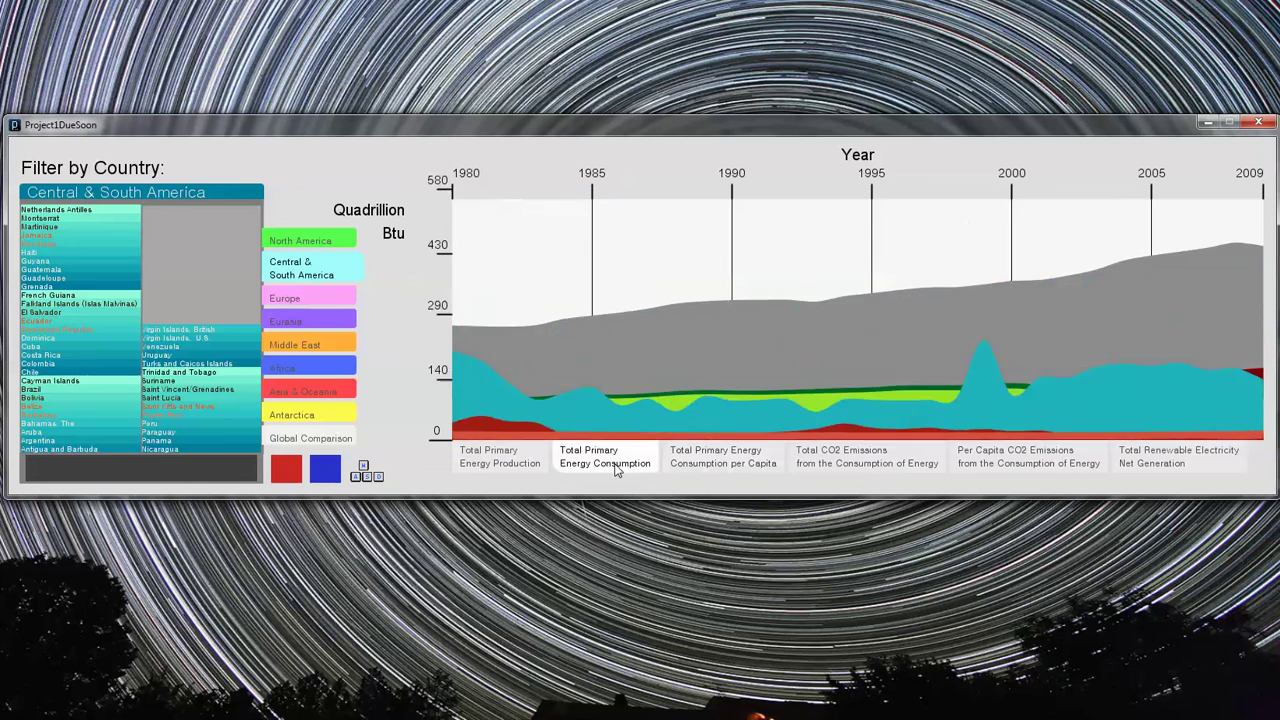
Step: Compare the layers across CO2, per-capita CO2, renewables, per-capita and consumption, ending on Total Primary Energy Production
{"action": "left_click", "coordinate": [836, 462]}
{"action": "left_click", "coordinate": [1013, 466]}
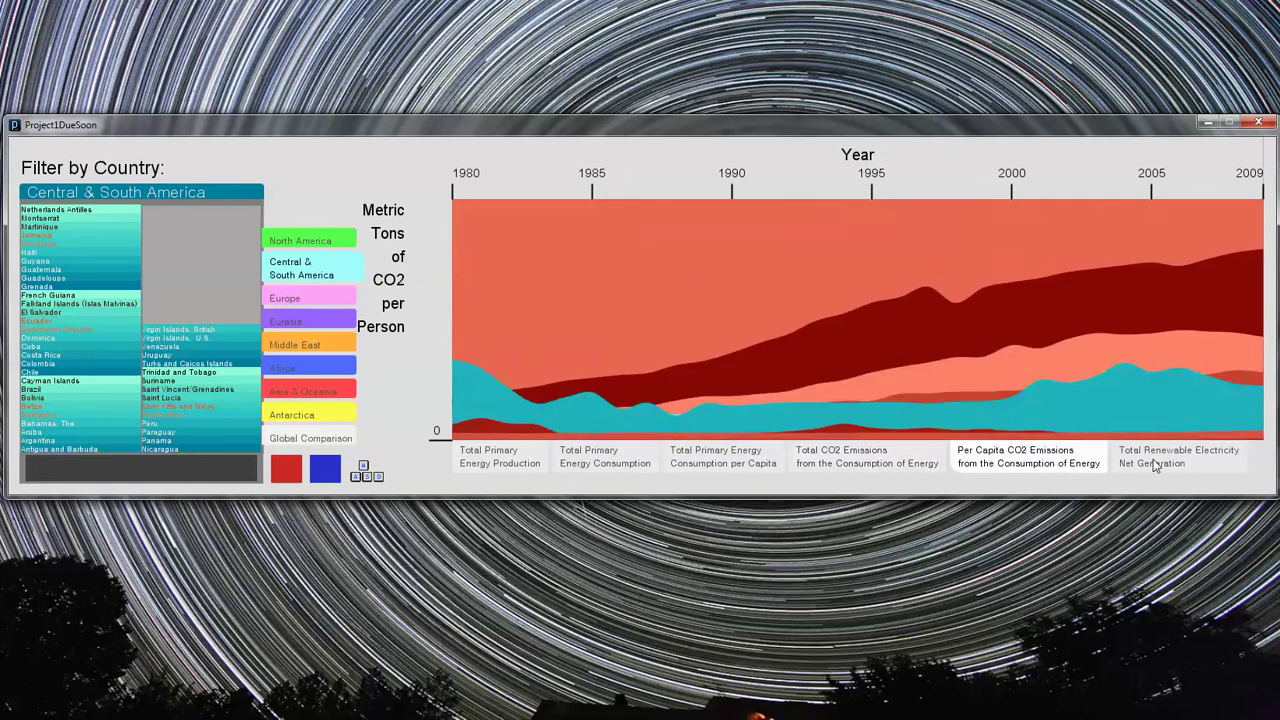
{"action": "left_click", "coordinate": [1177, 466]}
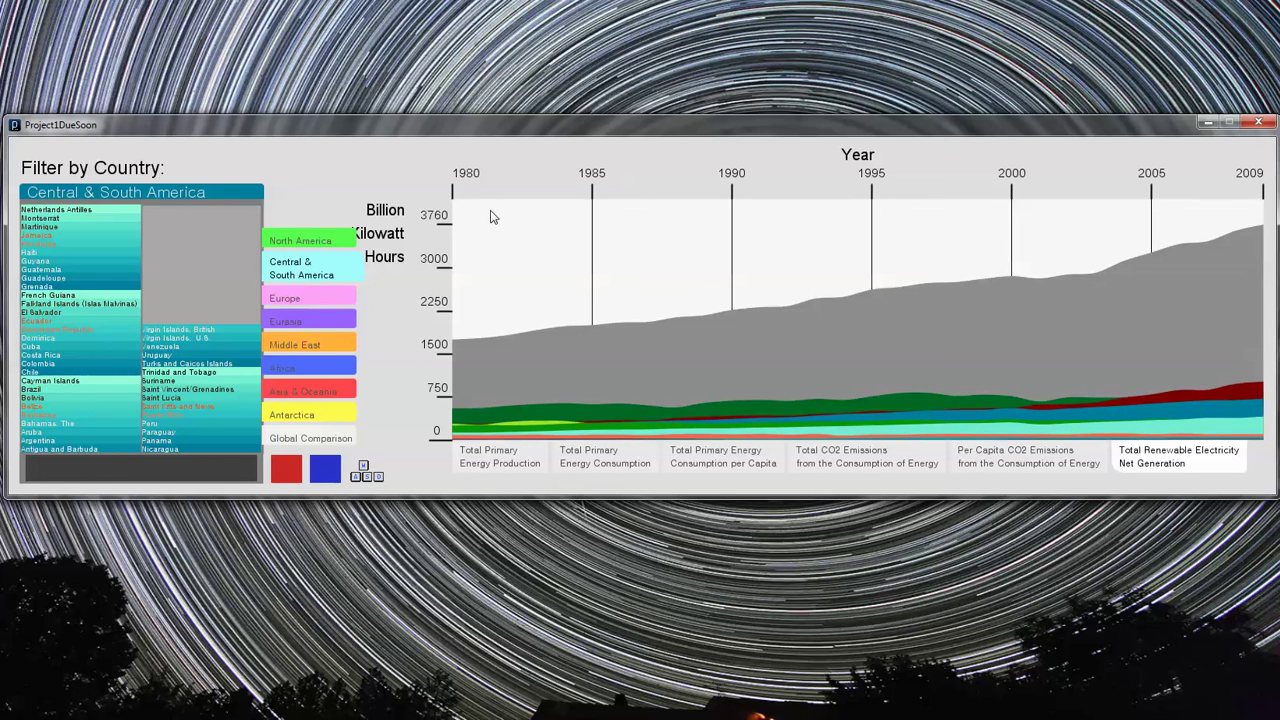
{"action": "left_click", "coordinate": [1010, 458]}
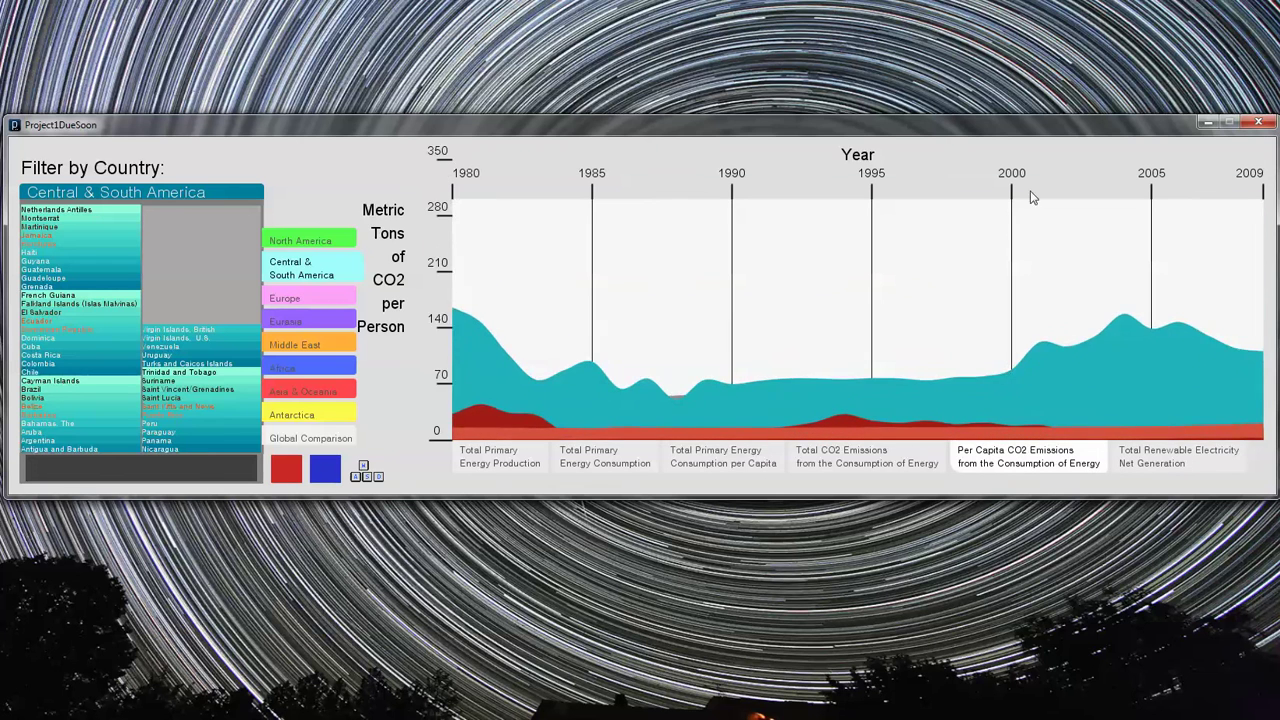
{"action": "key", "text": "Right"}
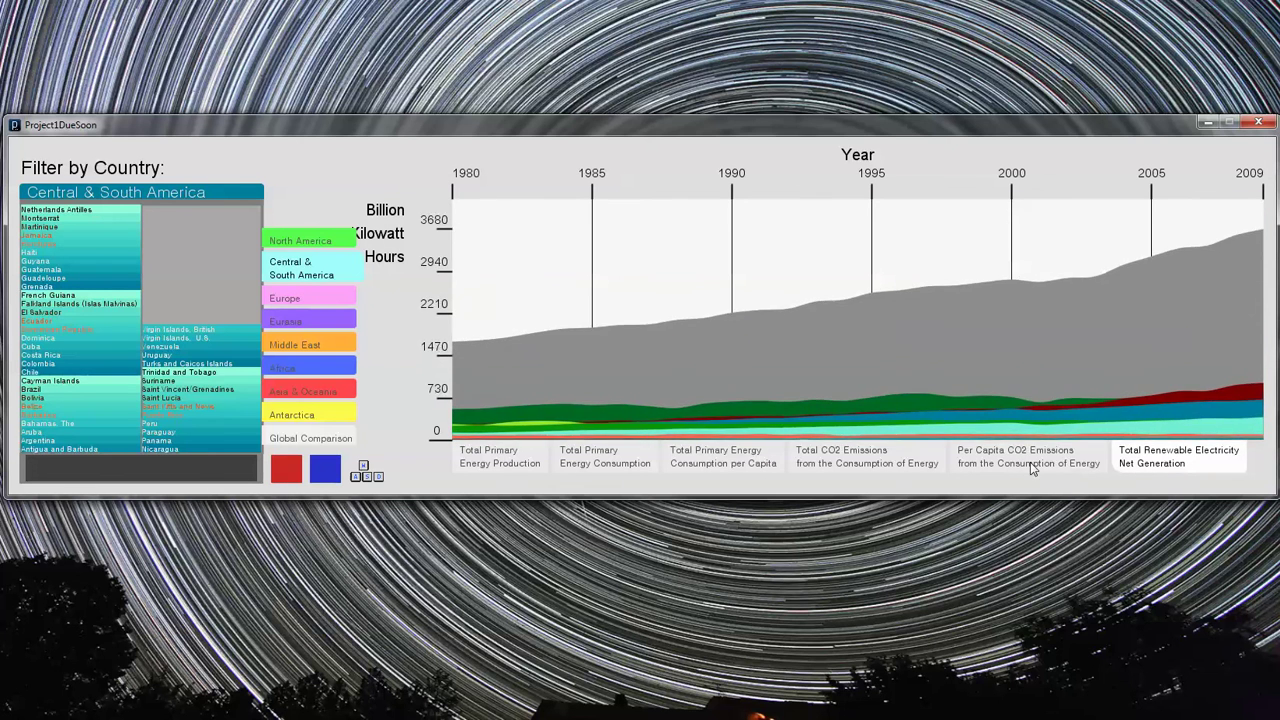
{"action": "left_click", "coordinate": [1028, 466]}
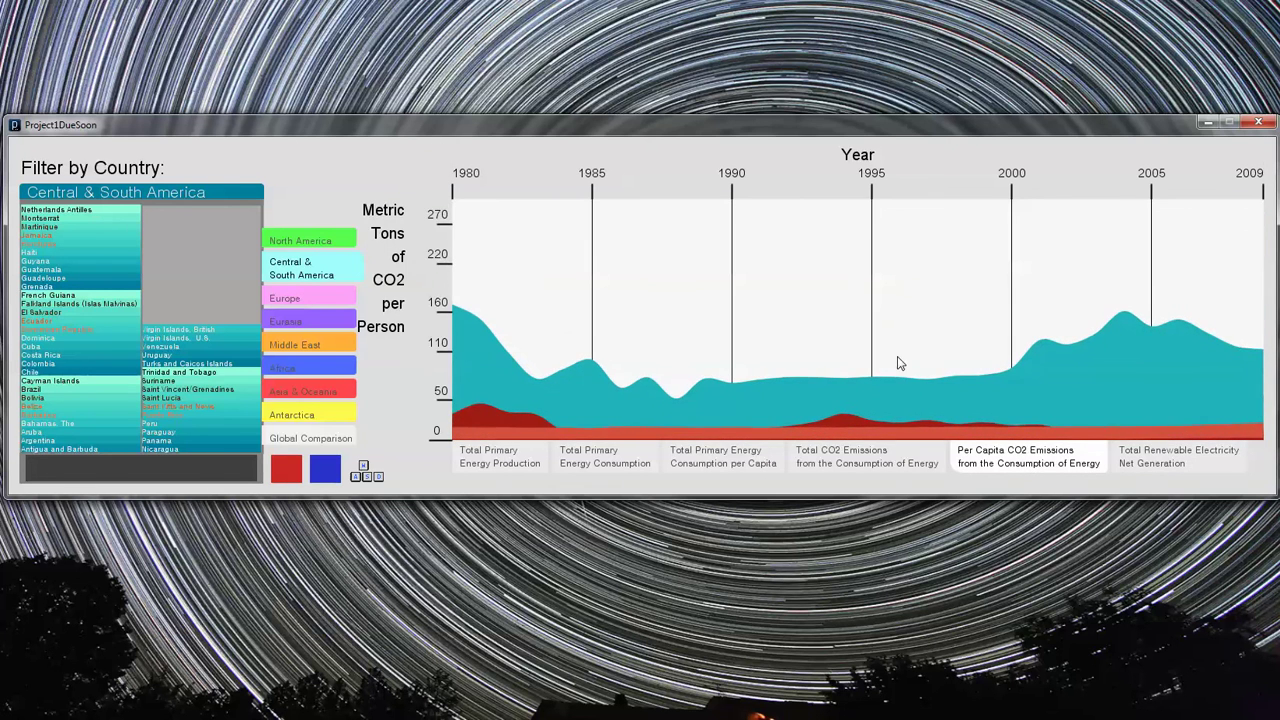
{"action": "left_click", "coordinate": [860, 464]}
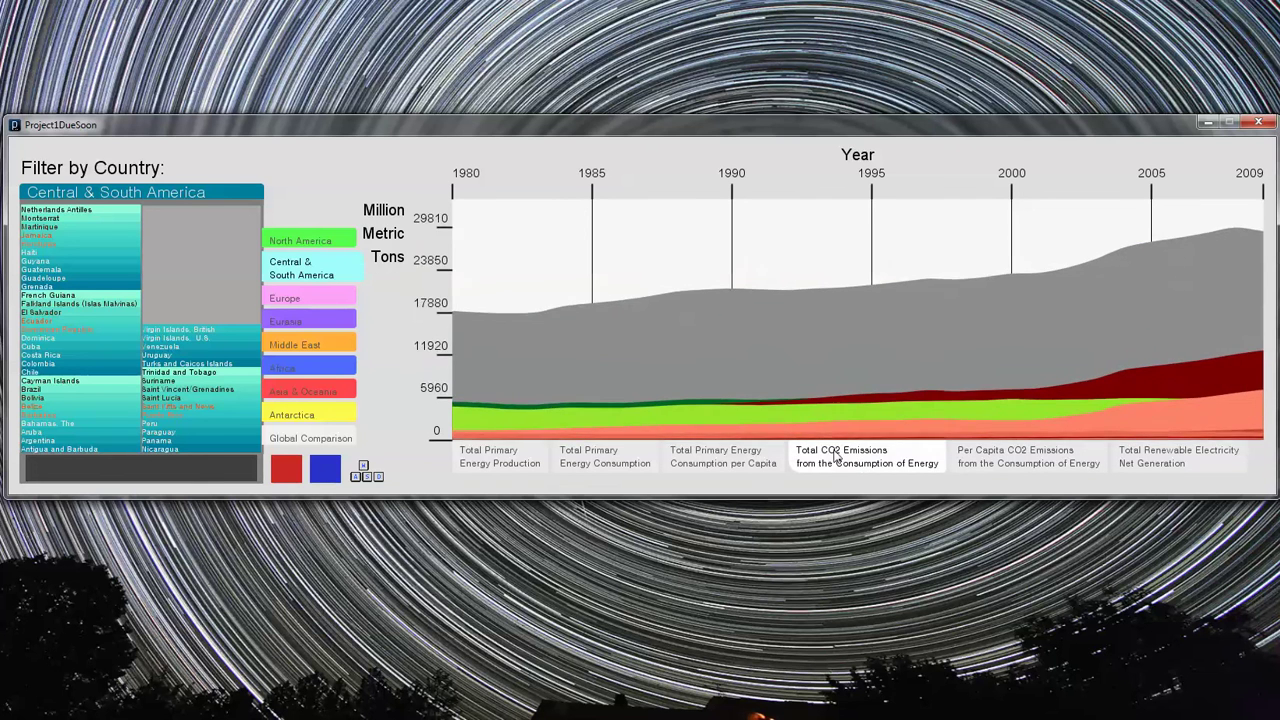
{"action": "left_click", "coordinate": [679, 469]}
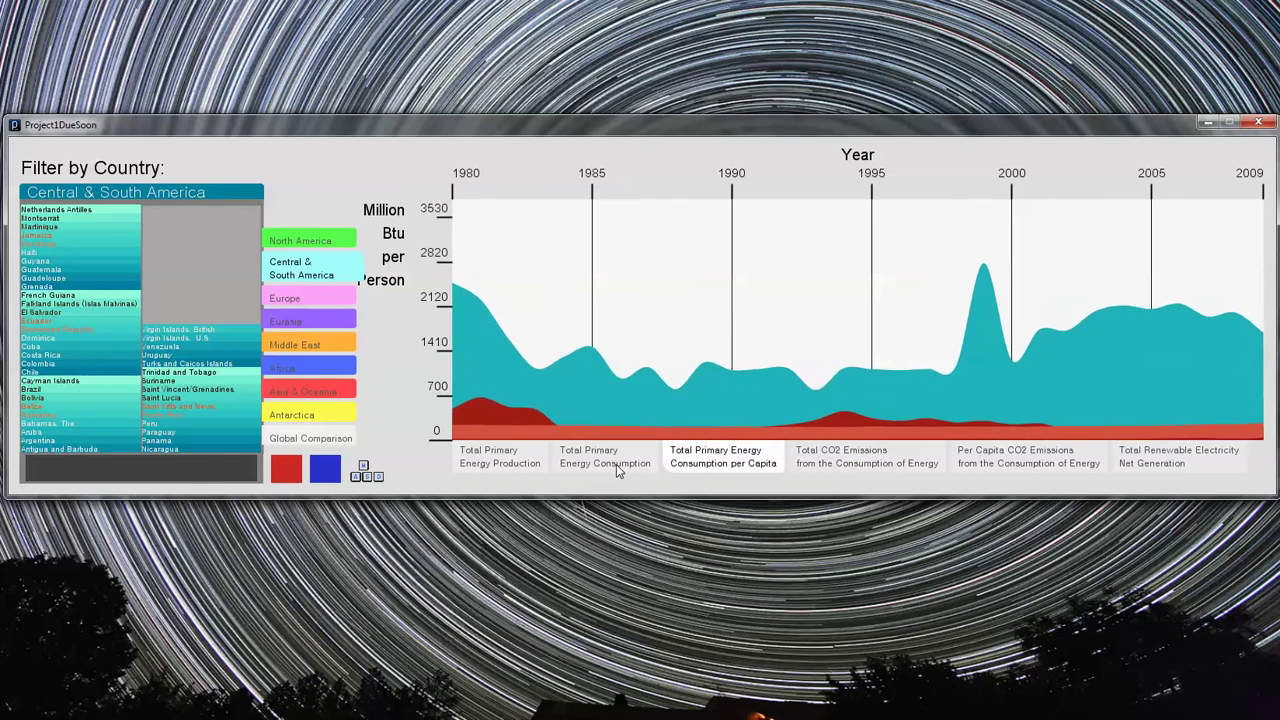
{"action": "left_click", "coordinate": [616, 464]}
{"action": "left_click", "coordinate": [522, 466]}
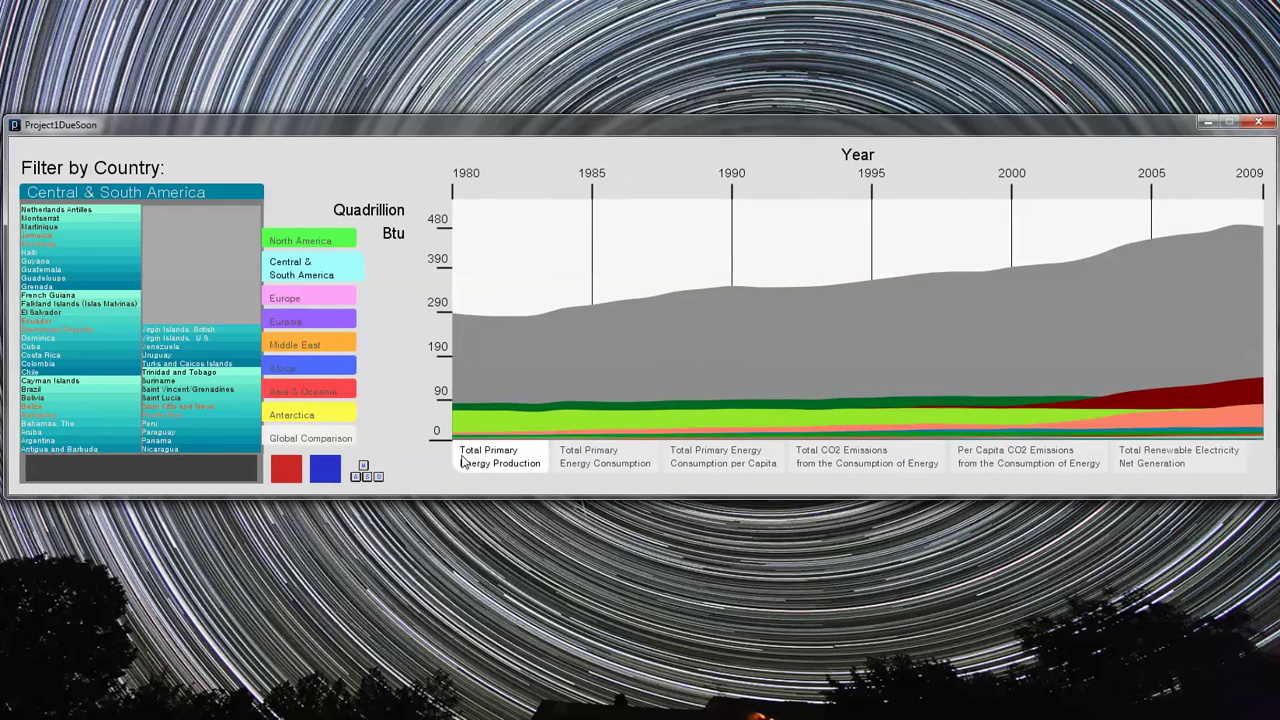